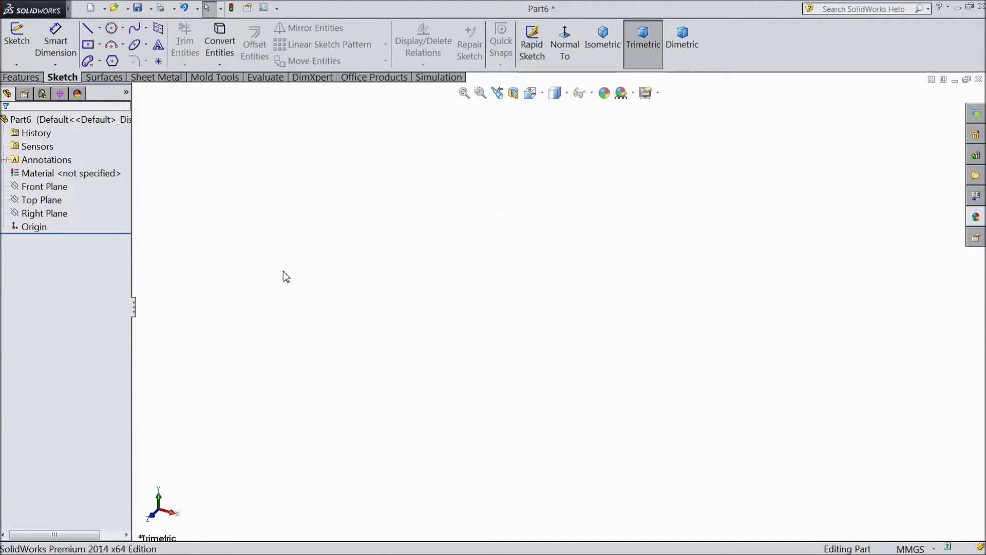
Step: Open a new sketch on the Top Plane and show the arc-type options
click(47, 201)
click(52, 188)
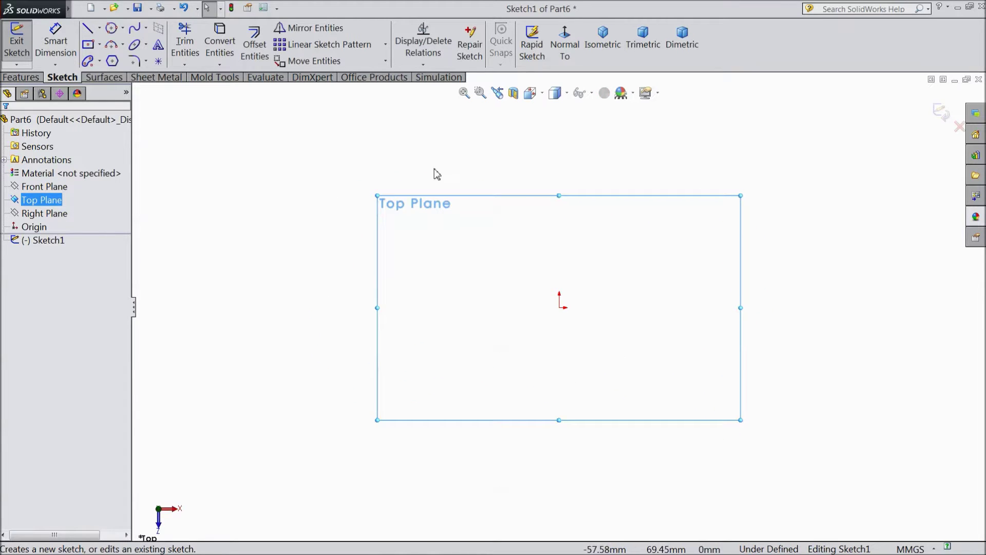
click(124, 45)
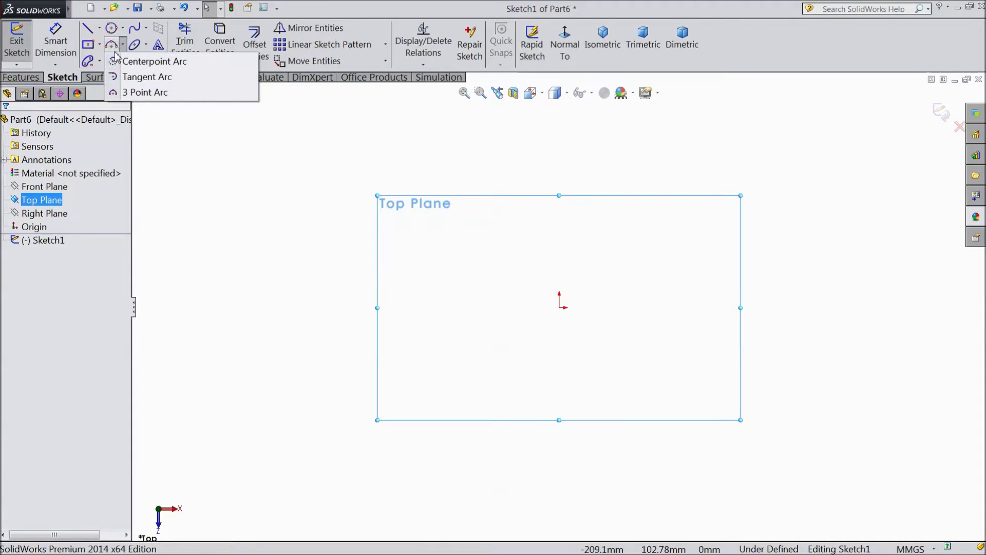
Step: Draw a roughly 54° centre-point arc at the origin, starting right and ending above, then select it for dimensioning
click(139, 63)
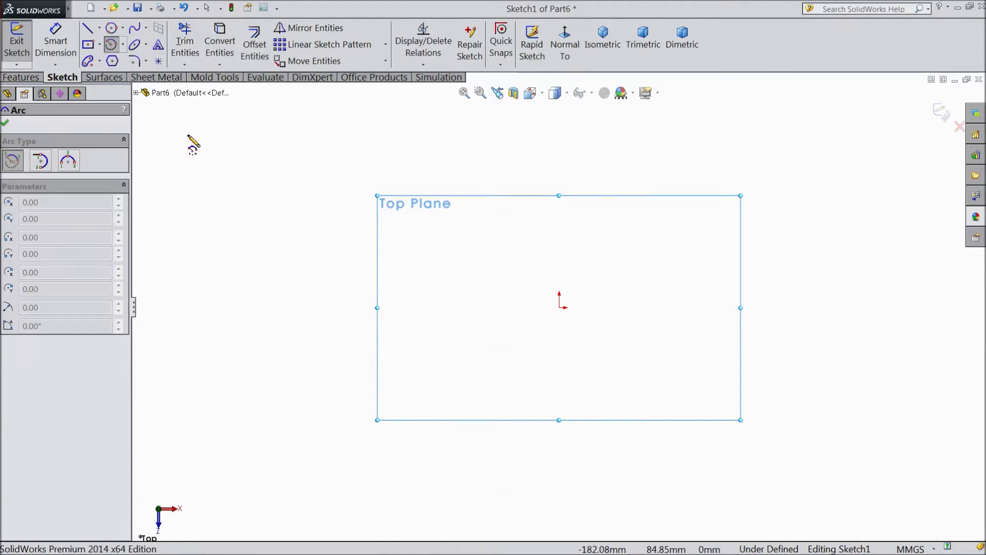
click(559, 308)
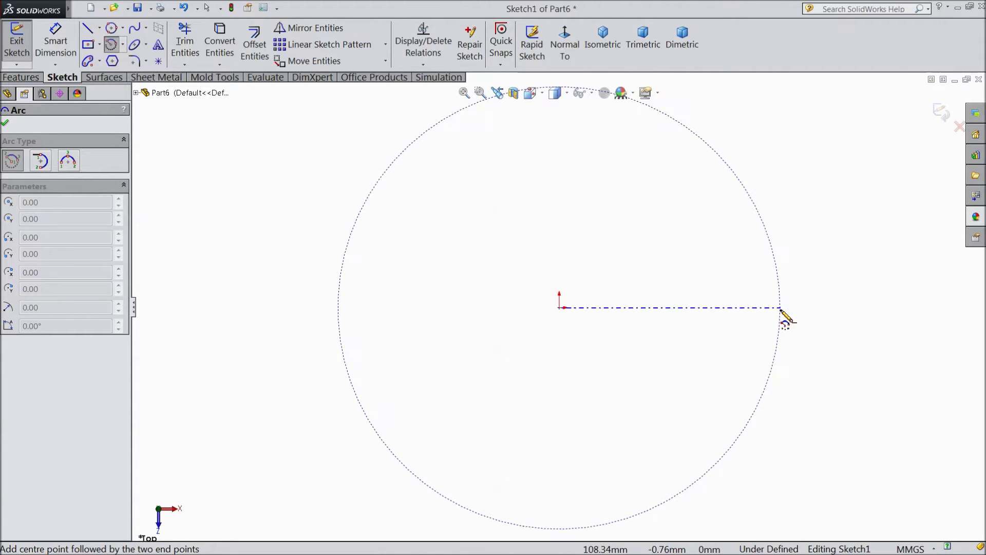
click(780, 307)
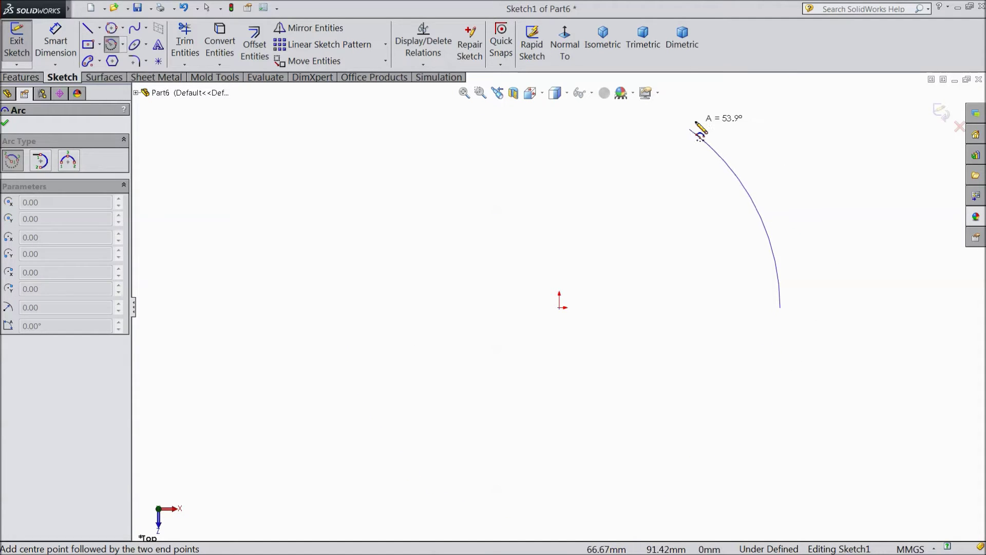
click(689, 129)
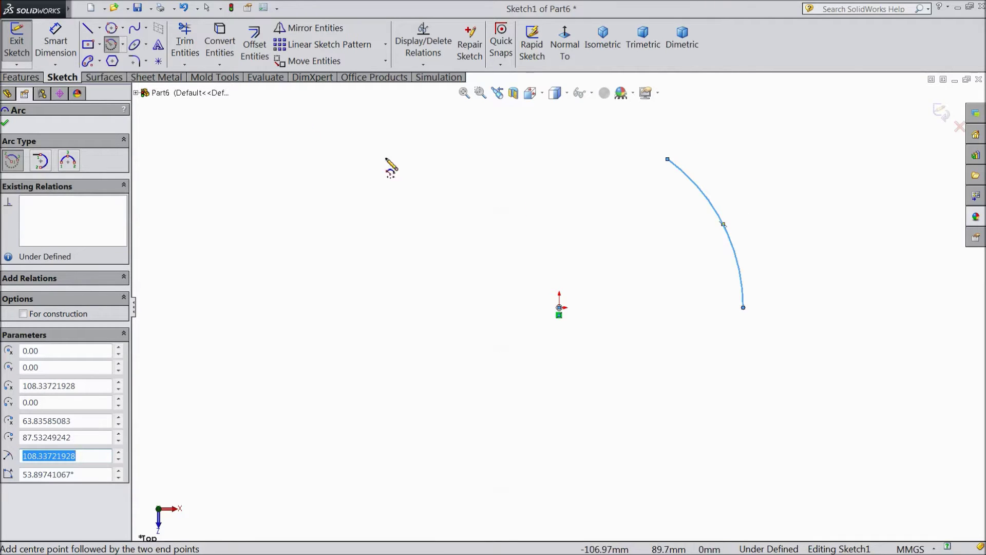
click(56, 44)
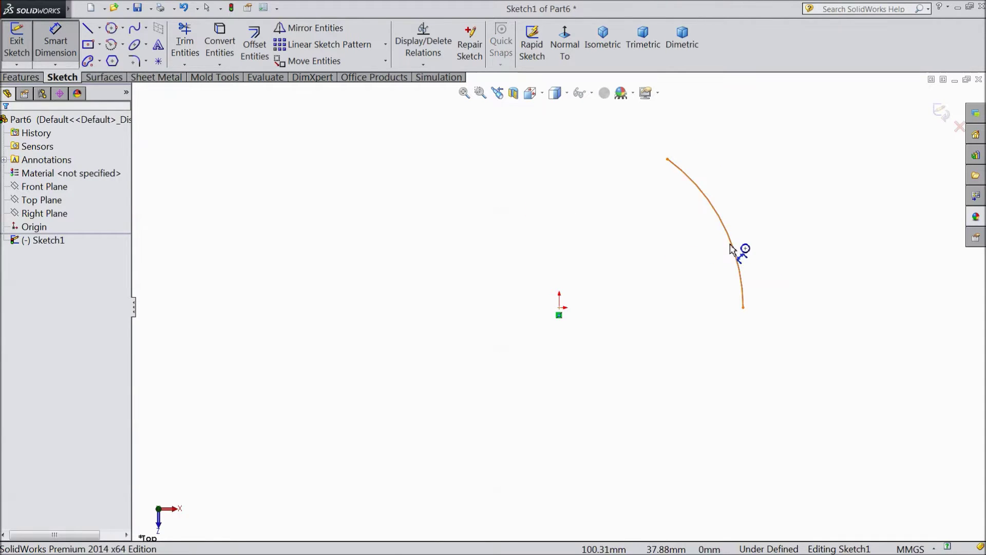
click(732, 250)
Step: Set the origin arc's radius dimension to 200 mm
click(771, 228)
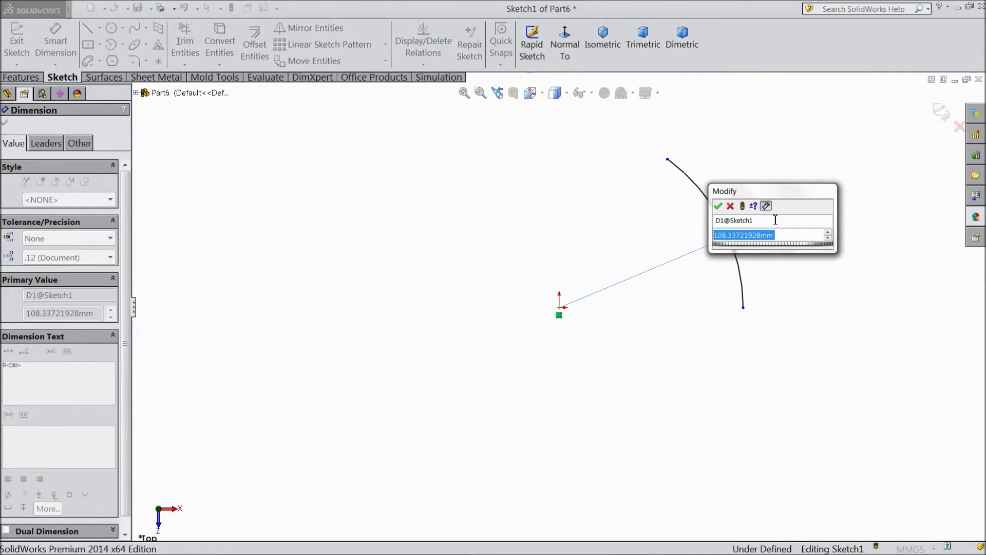
text(200)
key(Return)
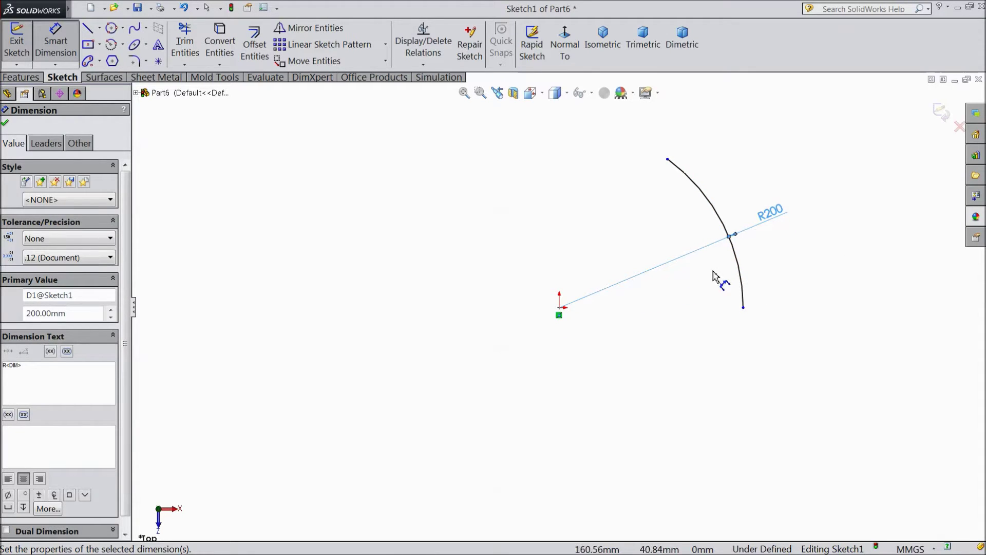
click(100, 45)
Step: Draw a wide centre rectangle to the left of the origin
click(98, 76)
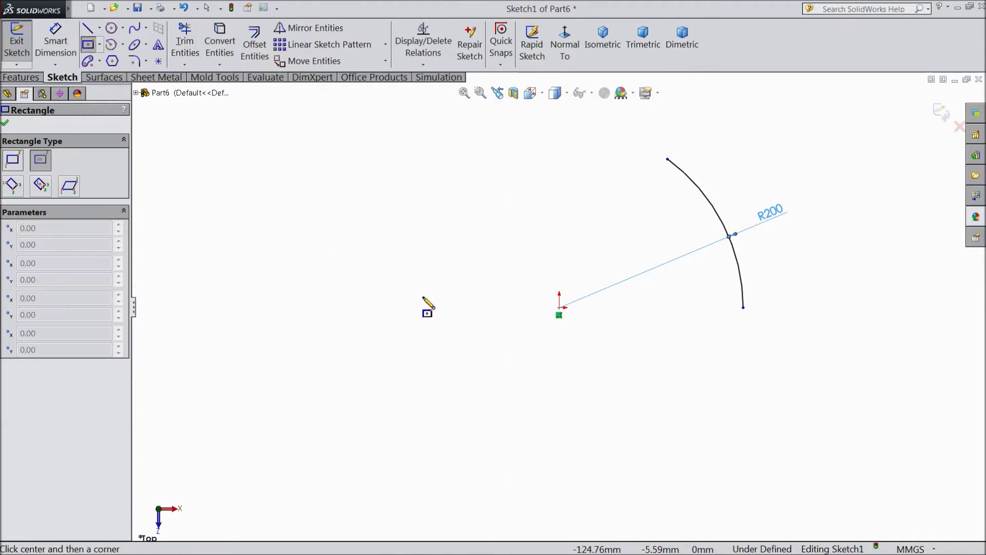
click(370, 299)
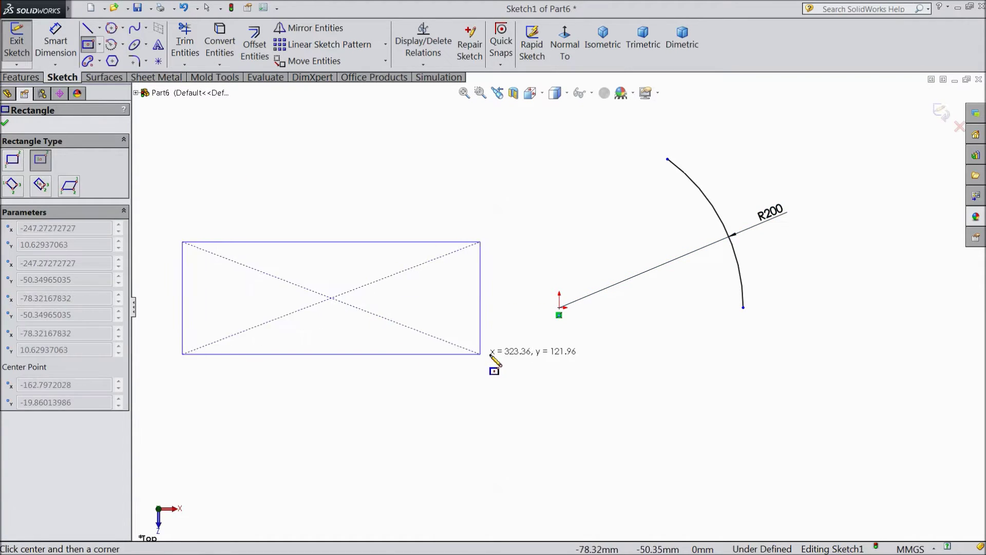
click(510, 350)
key(f)
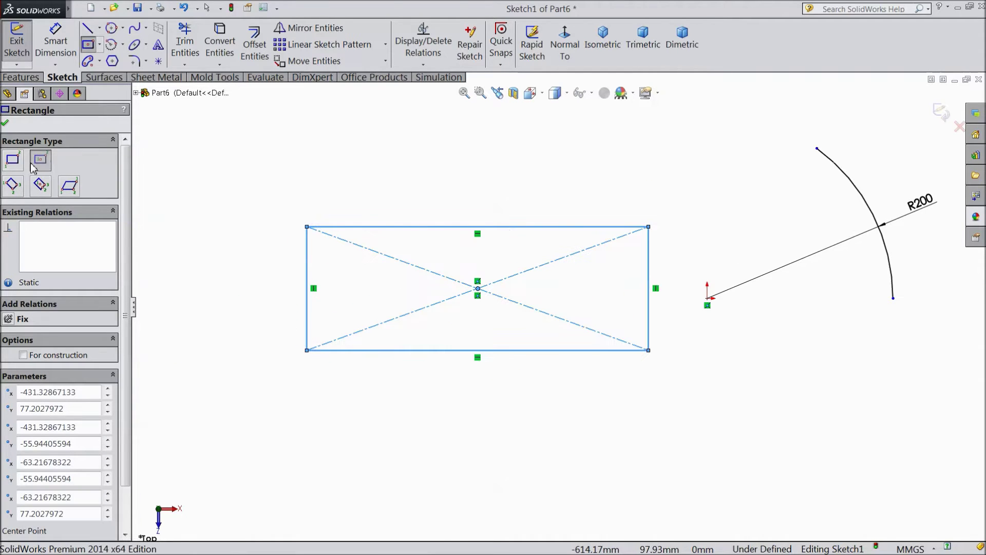
click(4, 124)
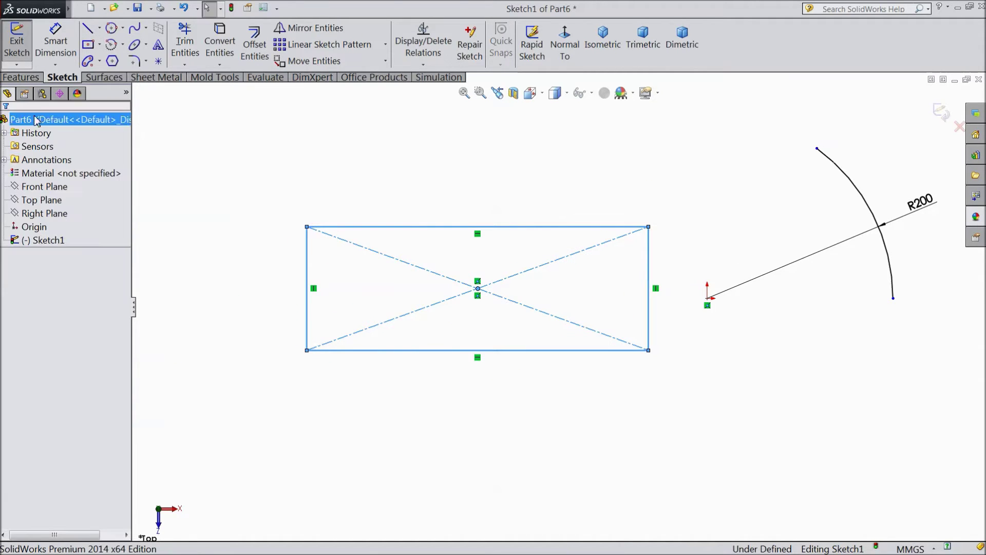
click(123, 45)
Step: Draw a centre-point arc around the rectangle's centre from its top-right to top-left corner
click(129, 65)
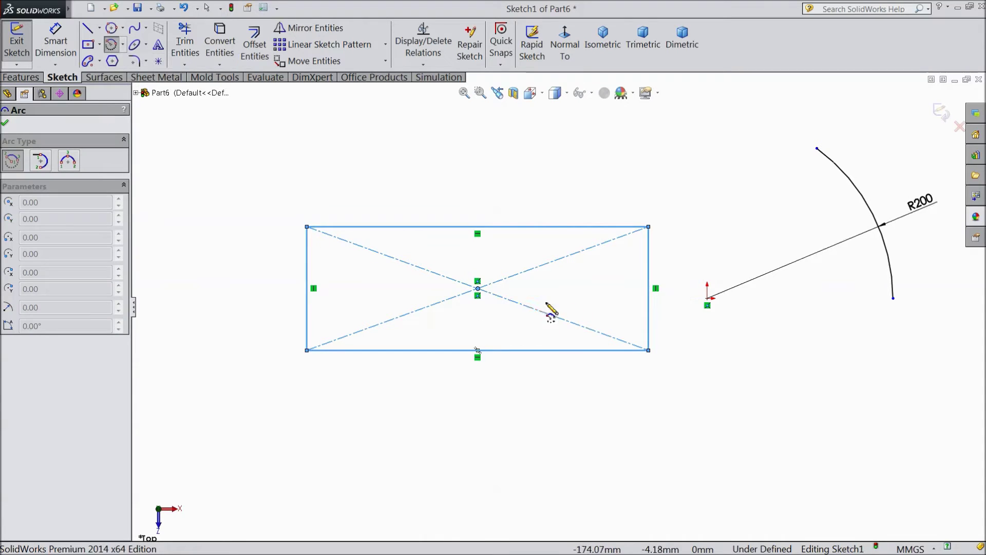
click(478, 288)
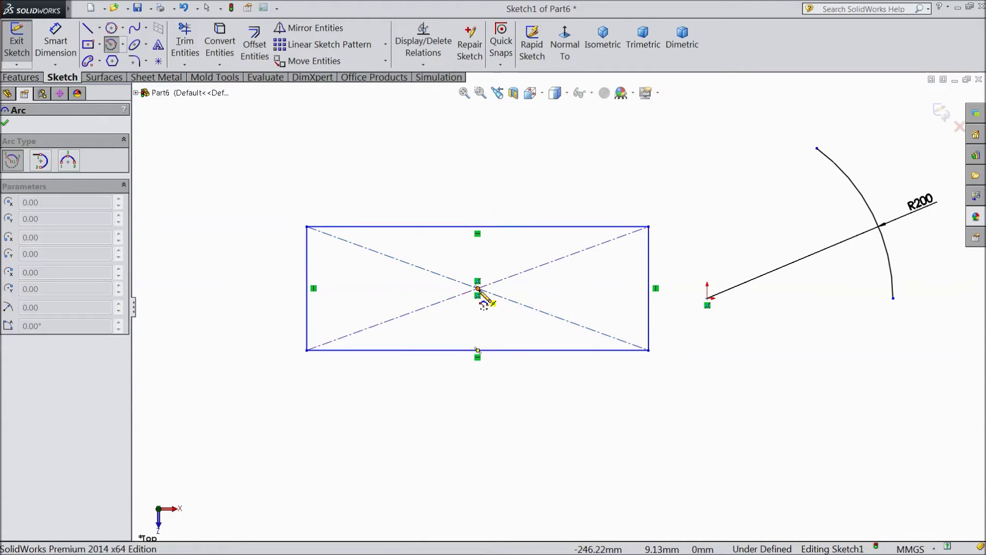
click(649, 227)
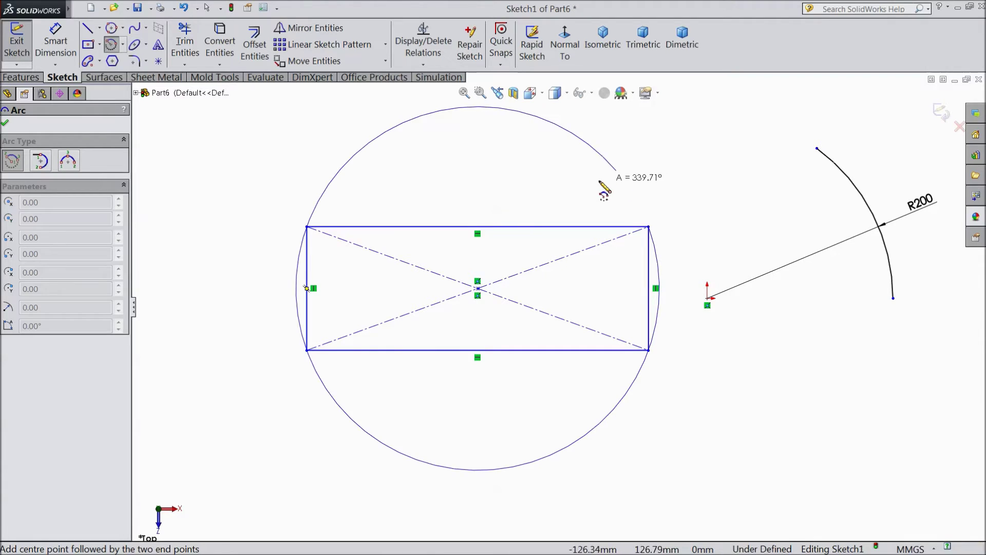
click(308, 227)
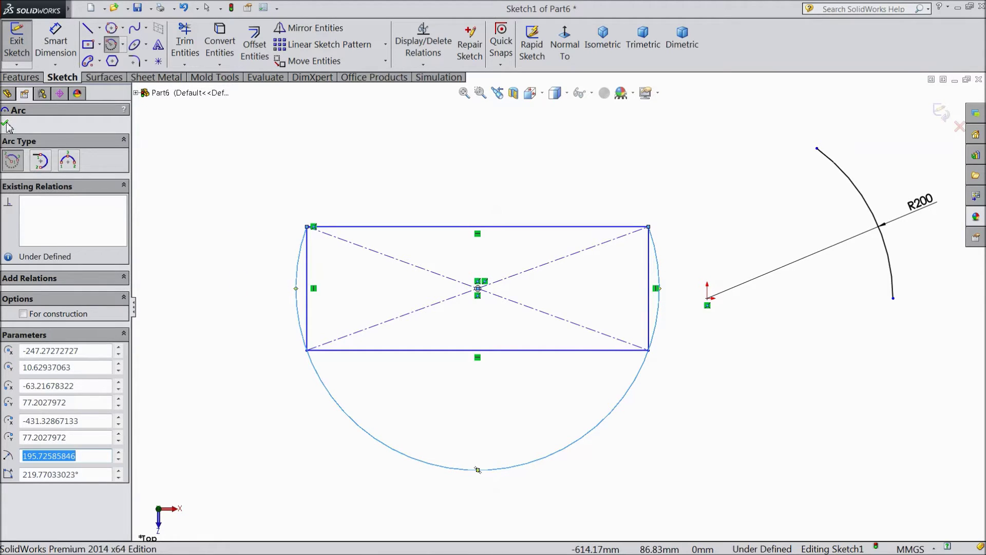
click(41, 162)
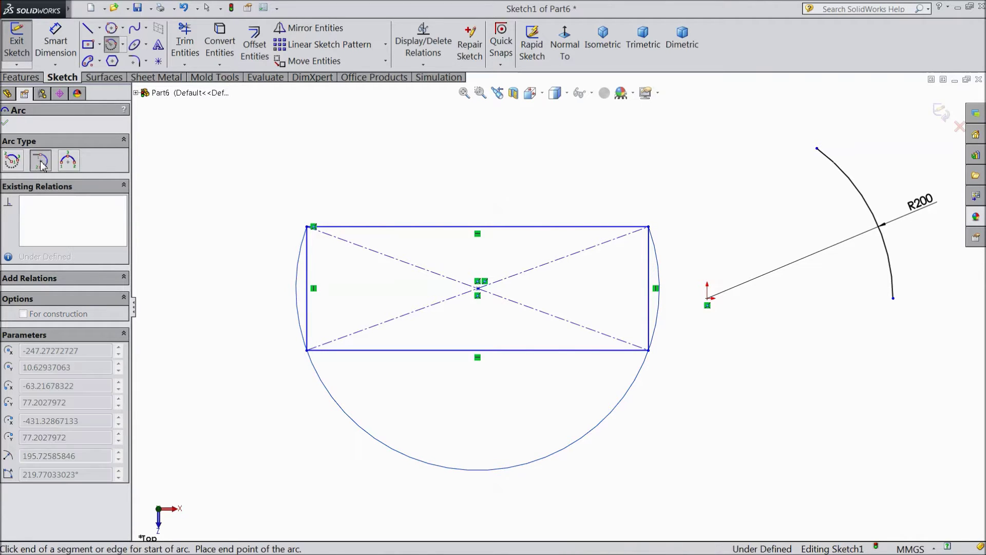
Step: Add tangent arcs from top-left to bottom-right and from top-right to top-left corners
click(122, 44)
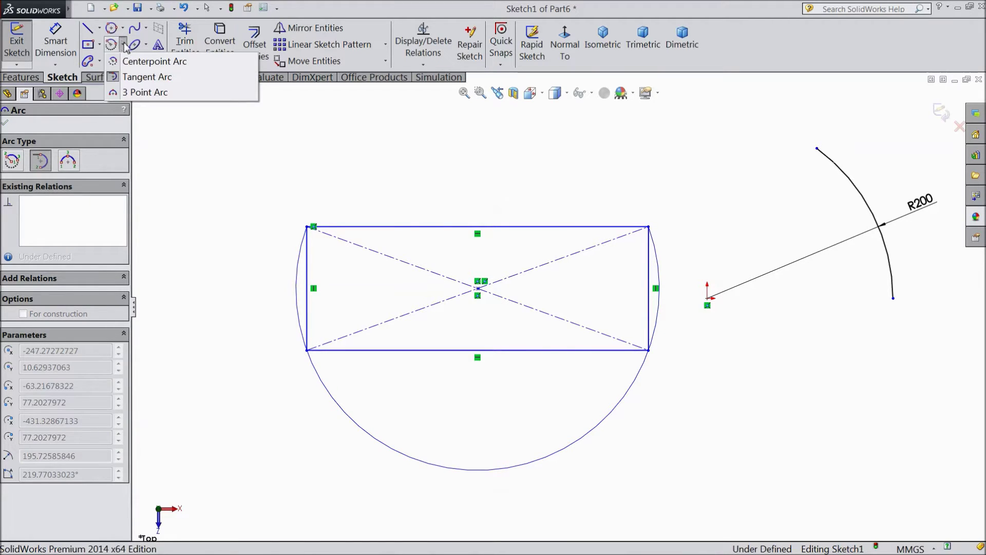
click(39, 167)
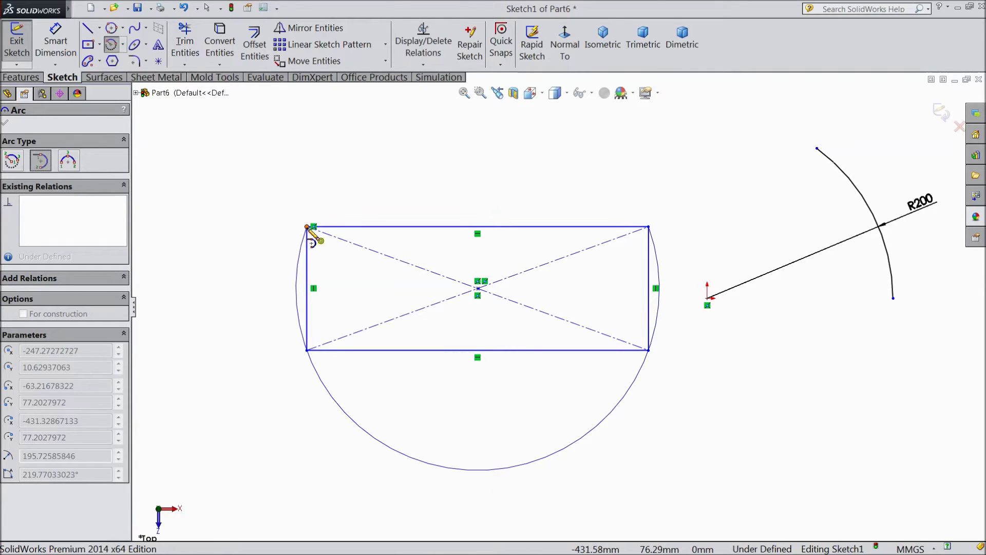
click(307, 226)
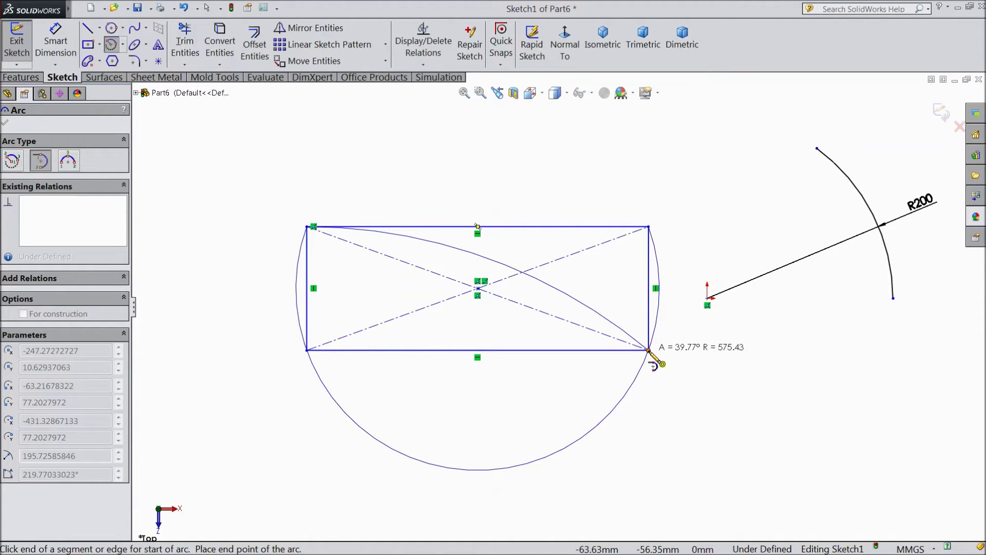
click(648, 350)
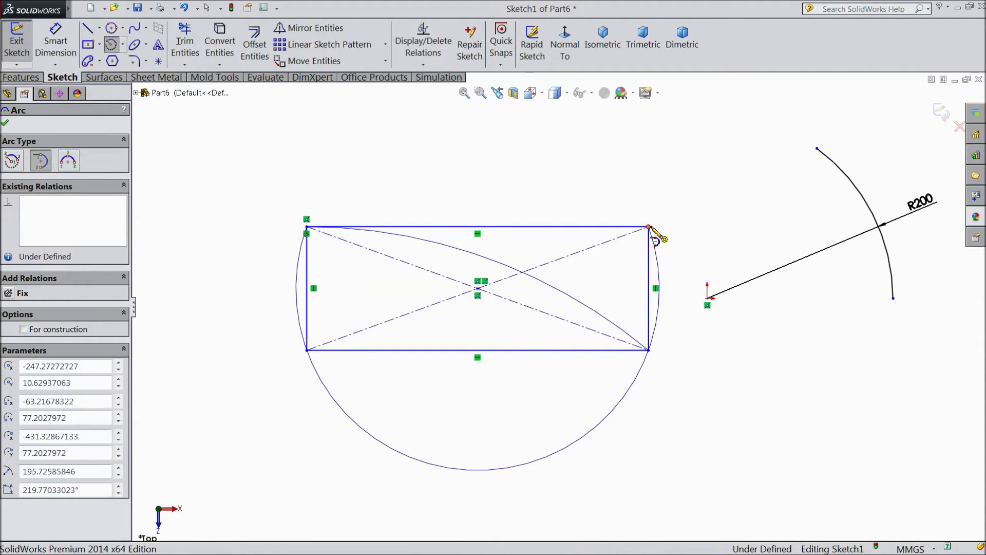
click(649, 226)
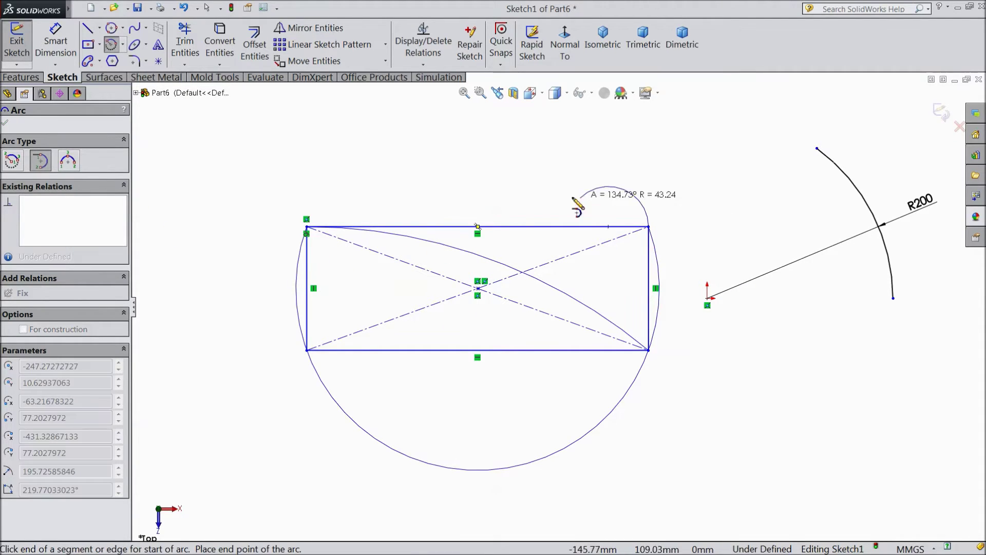
click(307, 227)
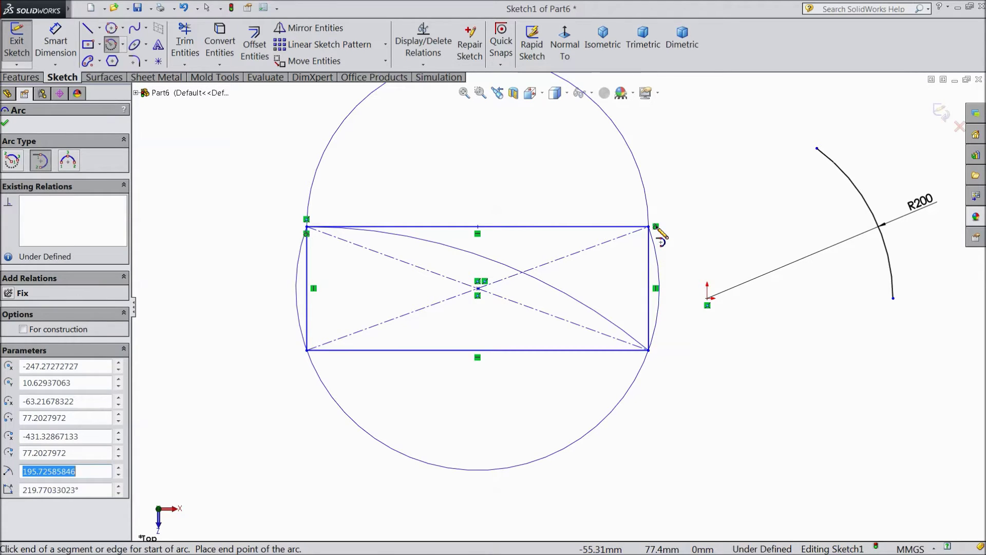
key(z)
scroll(634, 194, down, 1)
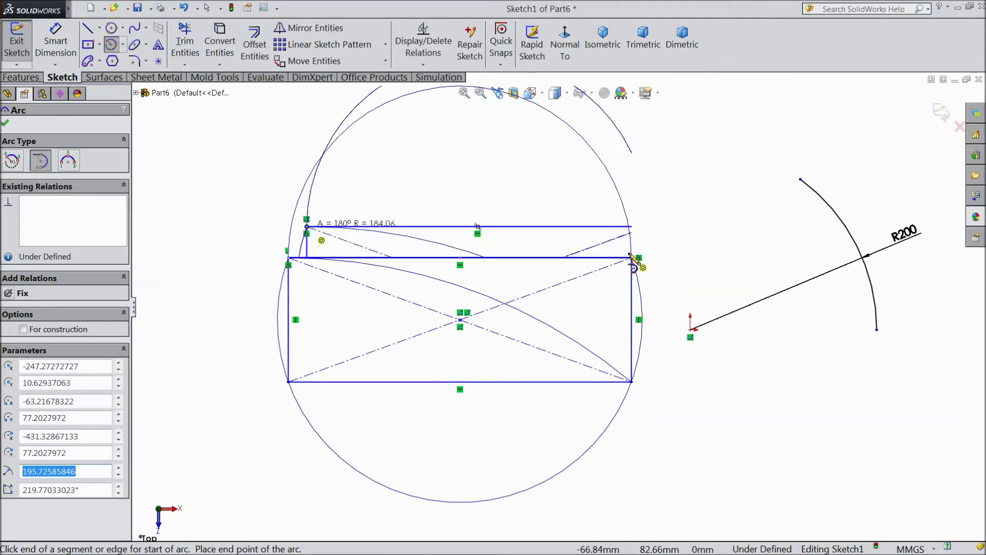
Step: Draw an upward-bulging three-point arc beneath the R200 arc
click(69, 163)
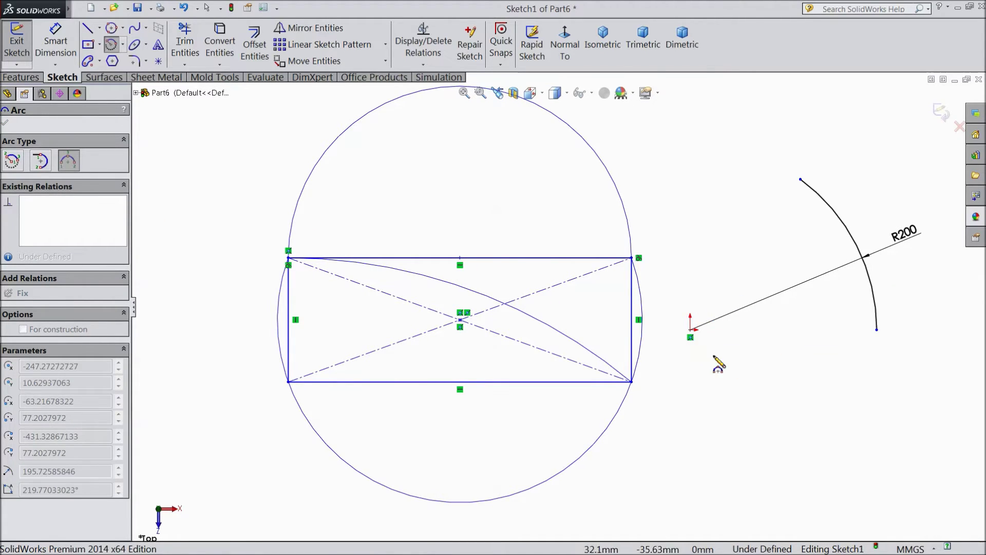
click(876, 431)
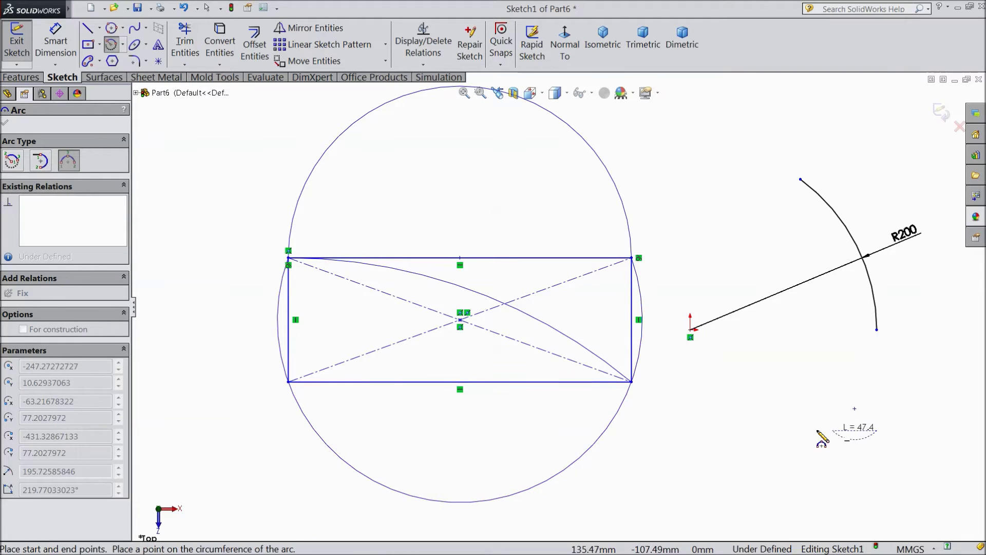
click(662, 432)
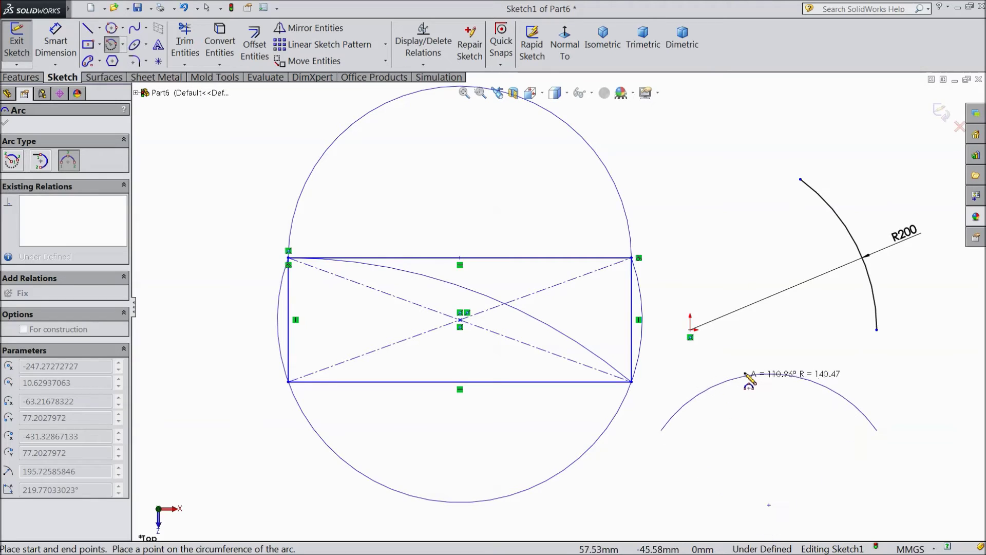
click(755, 356)
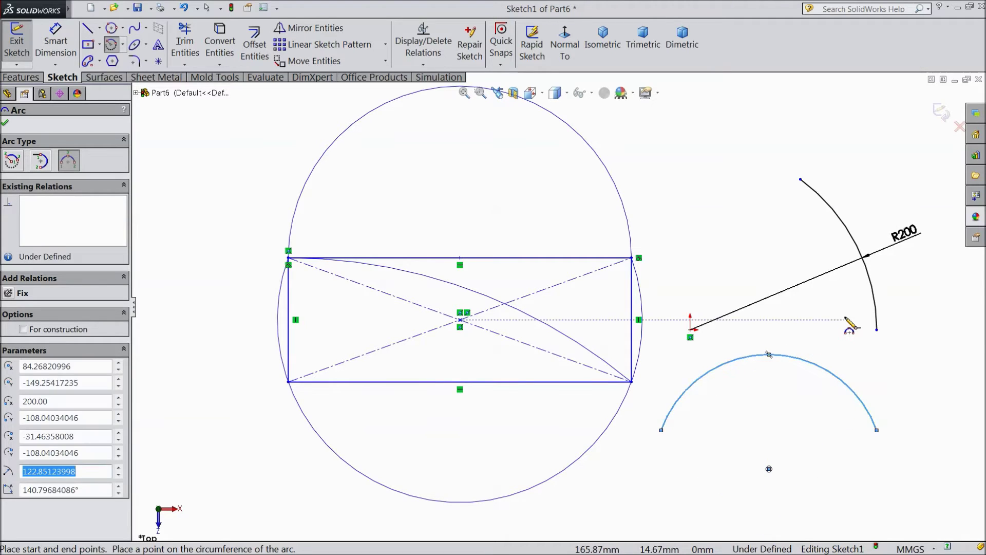
click(56, 41)
Step: Dimension the lower three-point arc's radius to 200 mm and zoom out
click(724, 366)
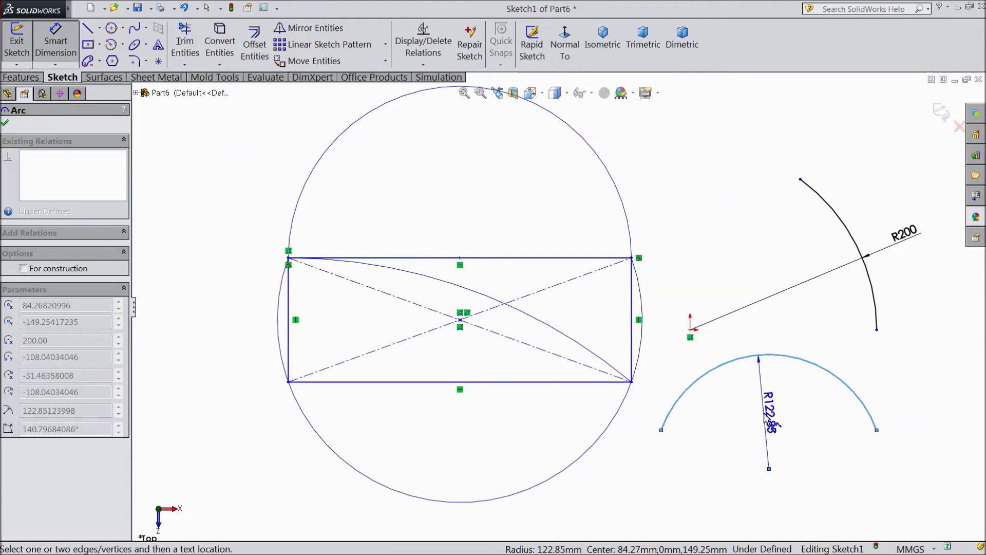
click(766, 406)
text(200)
key(Return)
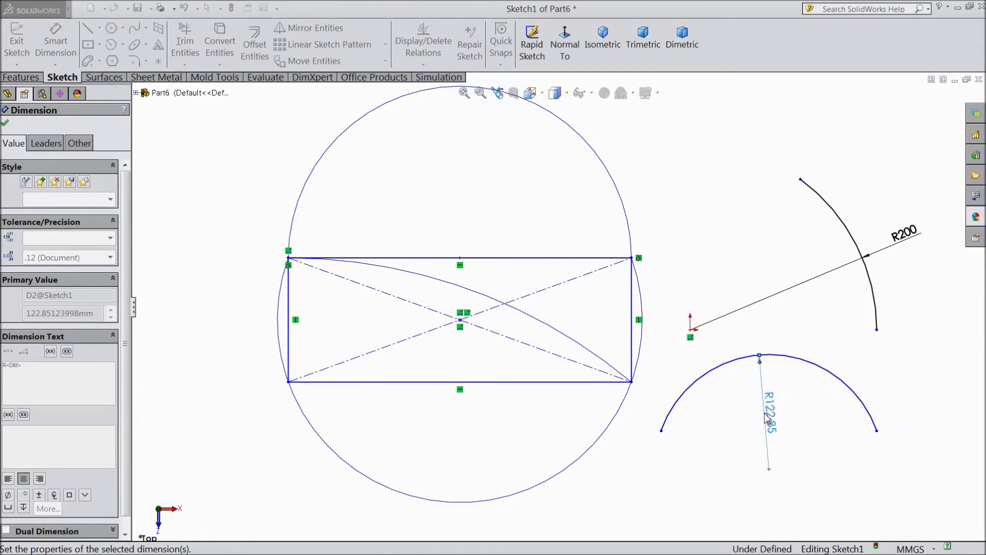
key(z)
key(z)
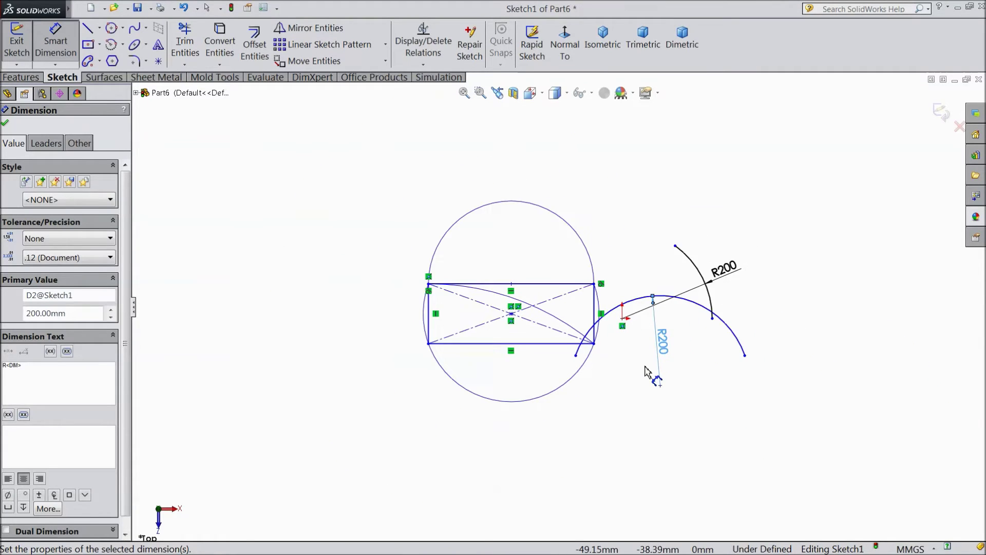
key(z)
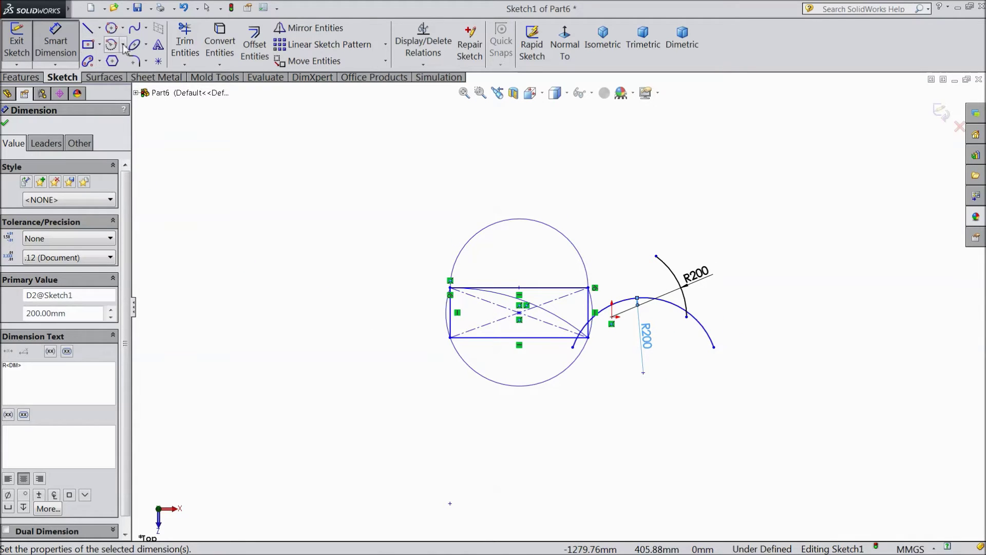
click(123, 45)
click(131, 90)
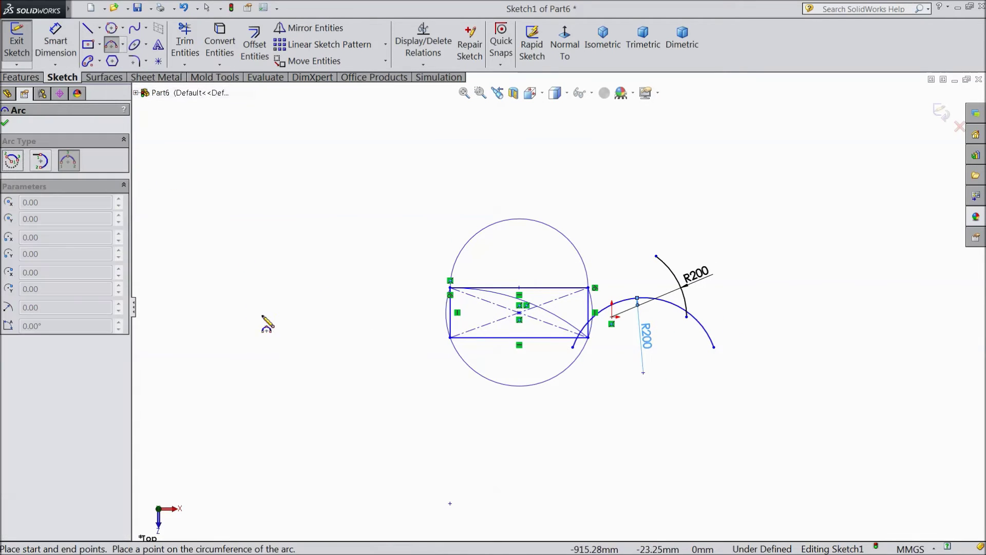
scroll(225, 293, down, 2)
click(88, 45)
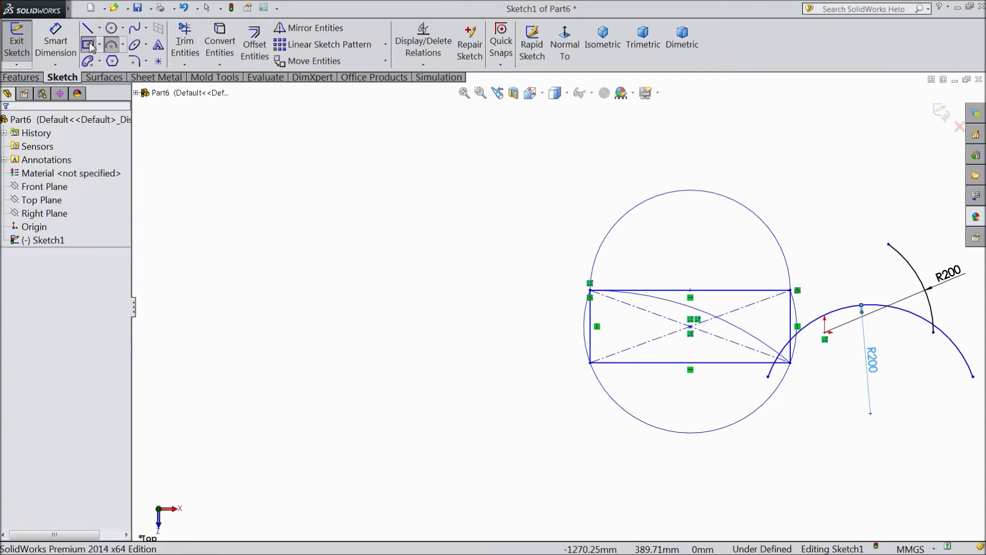
Step: Draw a square centre rectangle on the left with a three-point arc bulging from its right corners
click(324, 308)
click(423, 217)
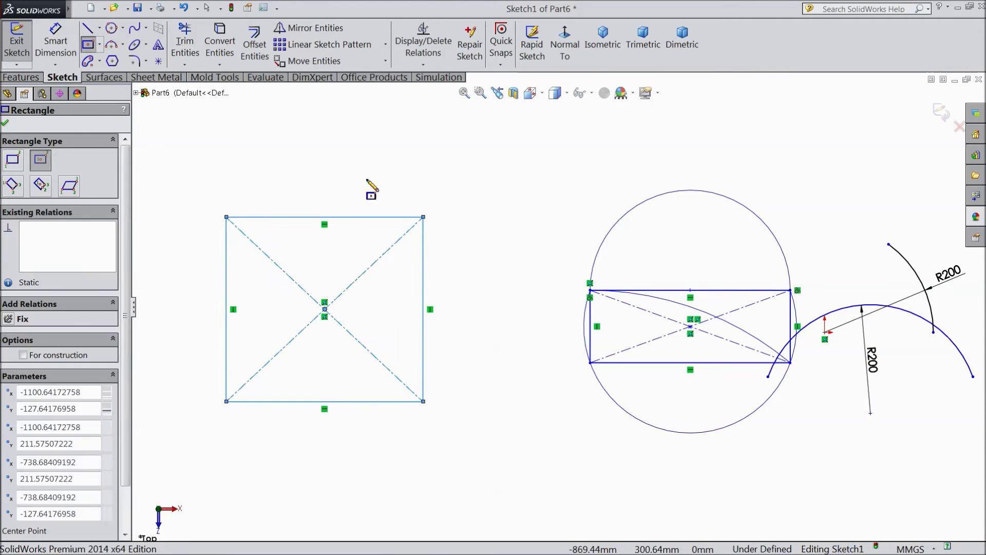
click(123, 45)
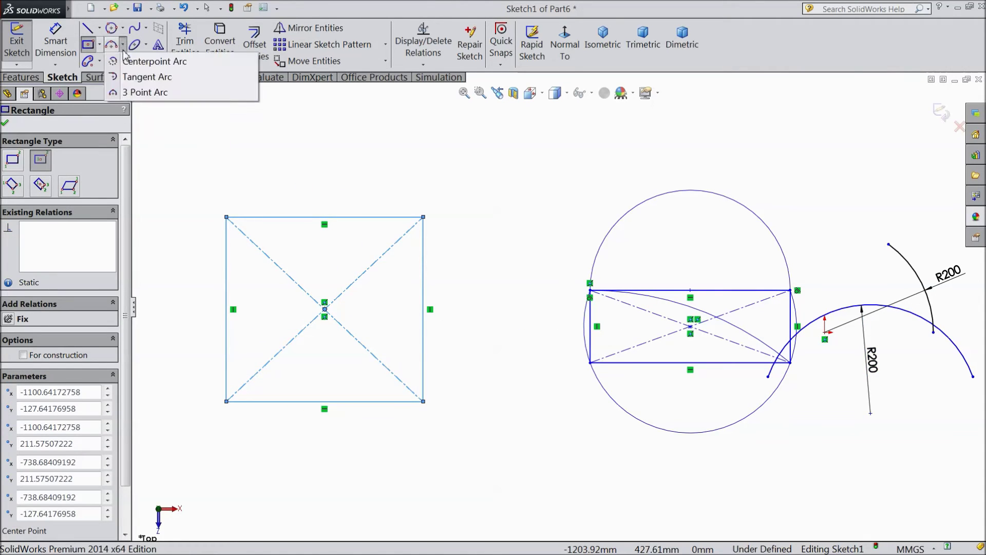
click(132, 91)
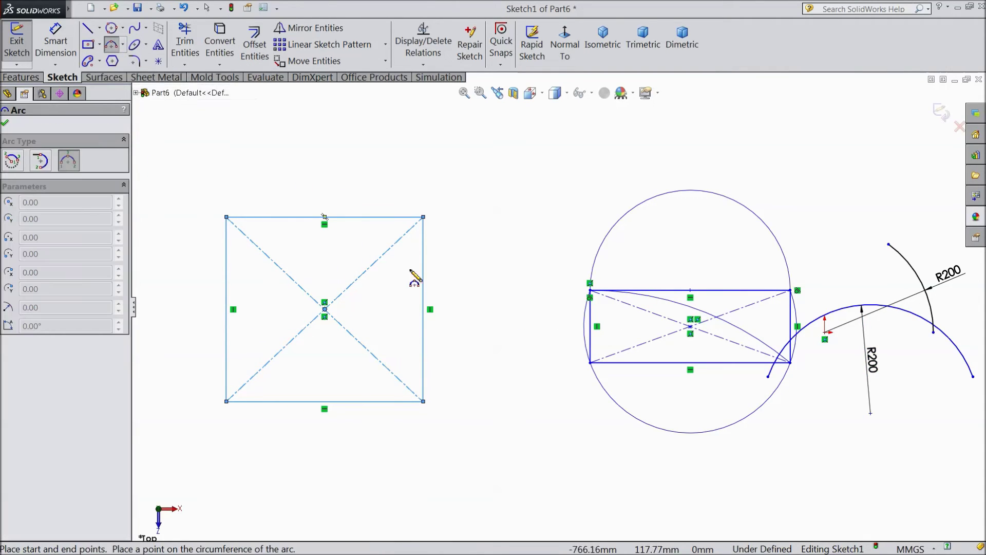
click(423, 217)
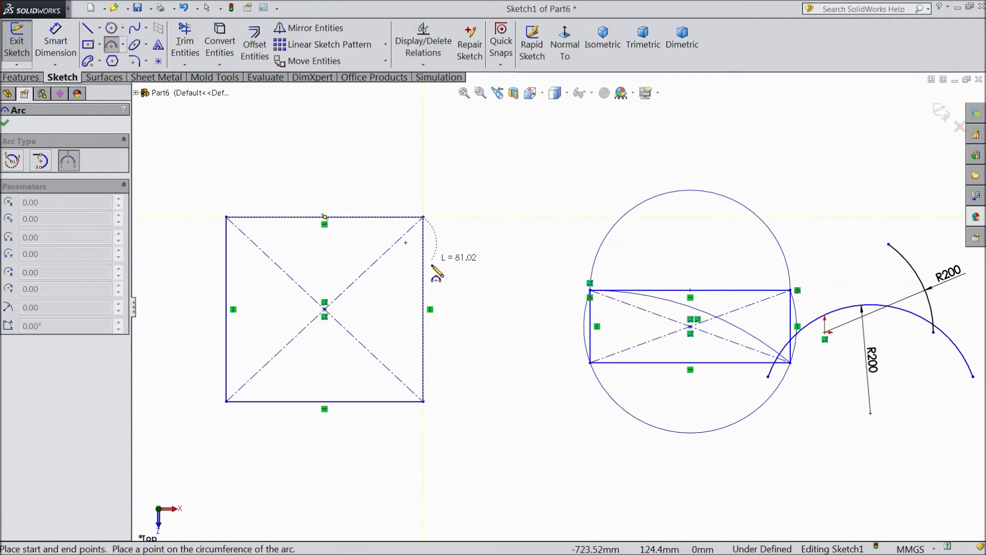
click(423, 401)
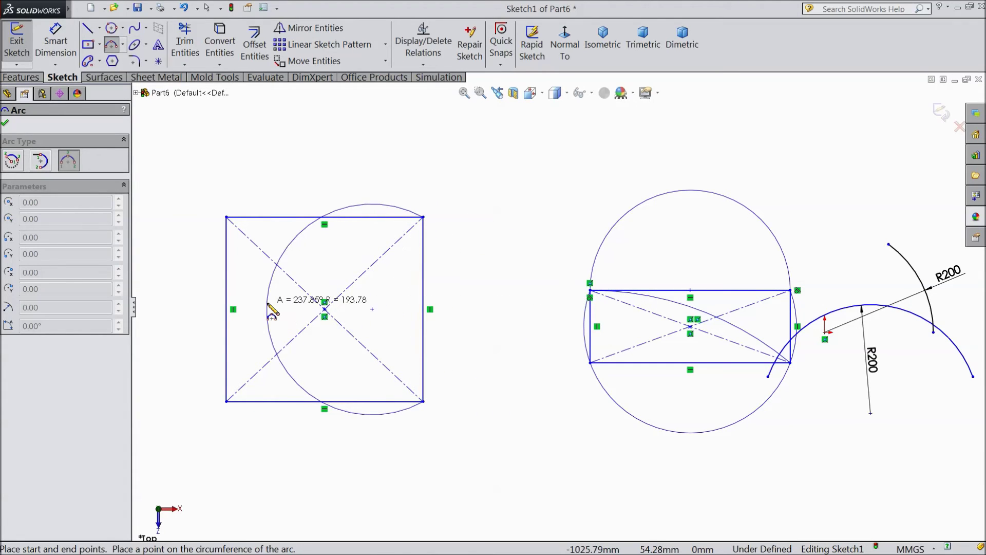
click(557, 277)
click(56, 41)
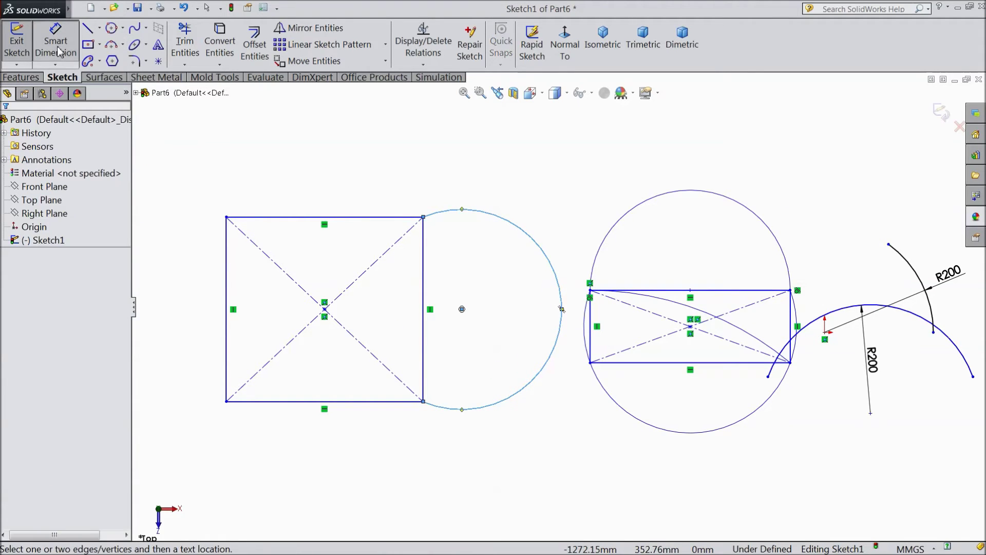
Step: Give the arc beside the left square a 200 mm radius dimension
click(496, 213)
click(529, 201)
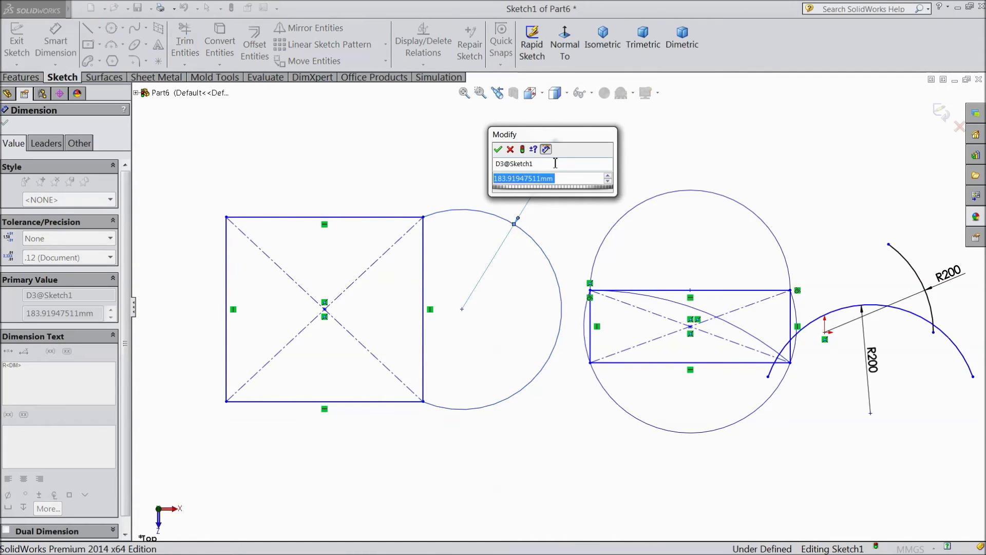
text(200)
key(Return)
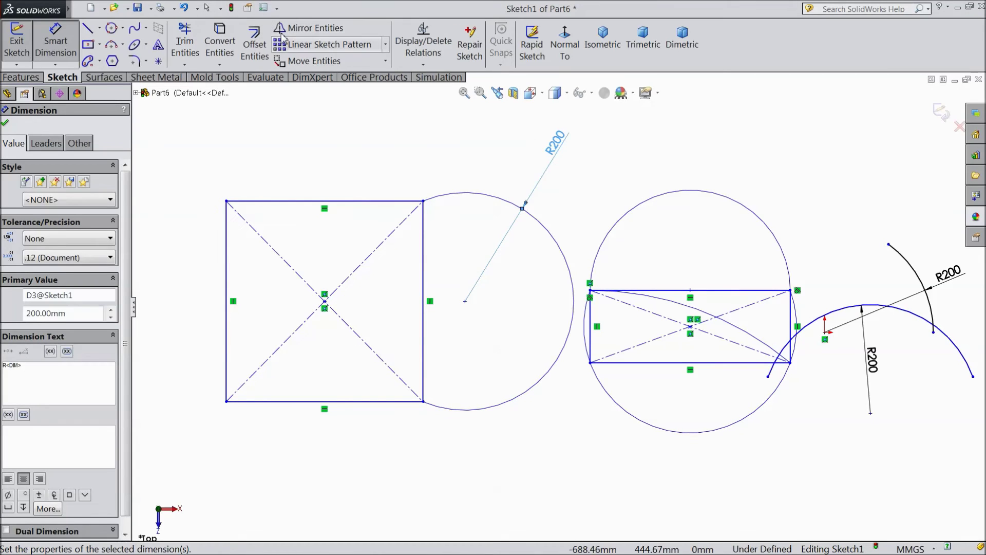
key(Escape)
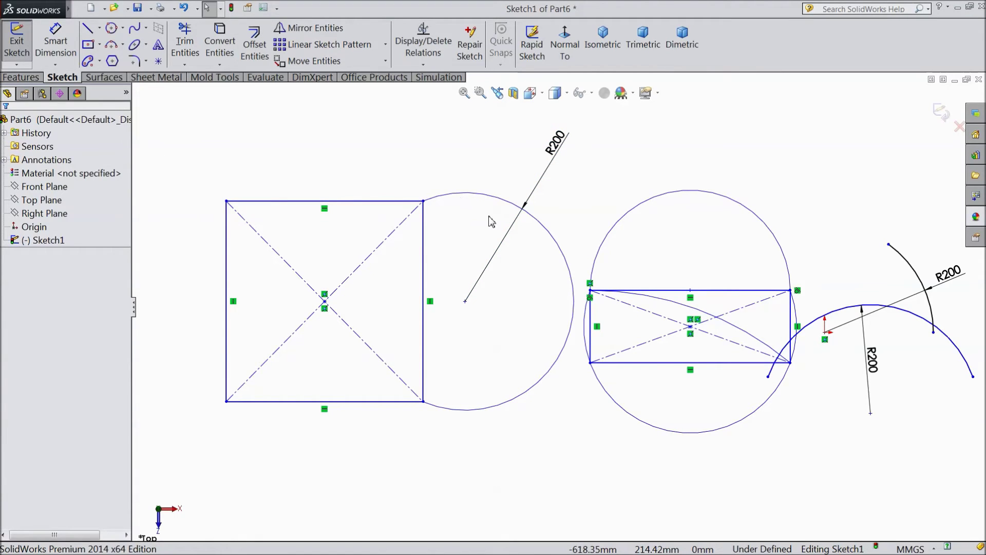
scroll(350, 214, up, 2)
scroll(354, 215, up, 2)
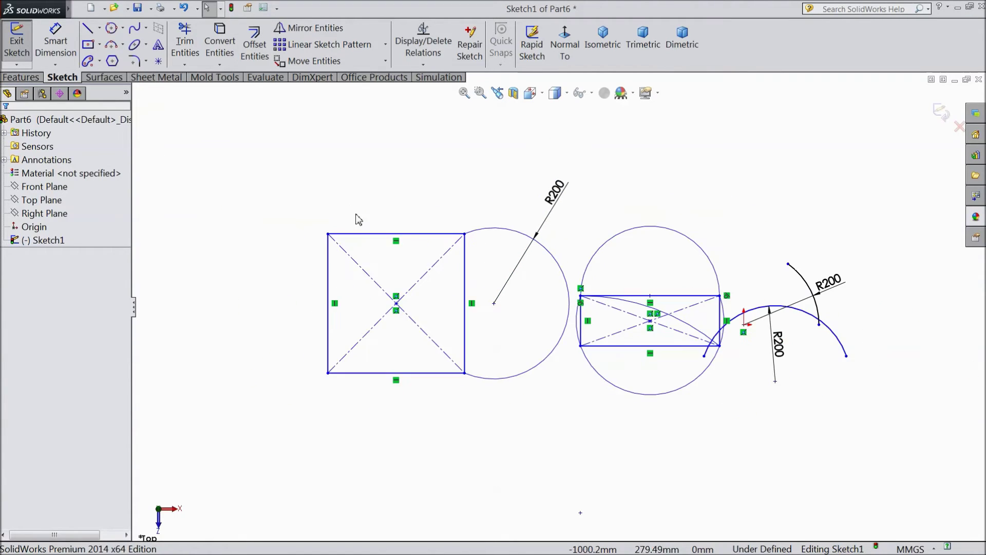
scroll(780, 297, down, 2)
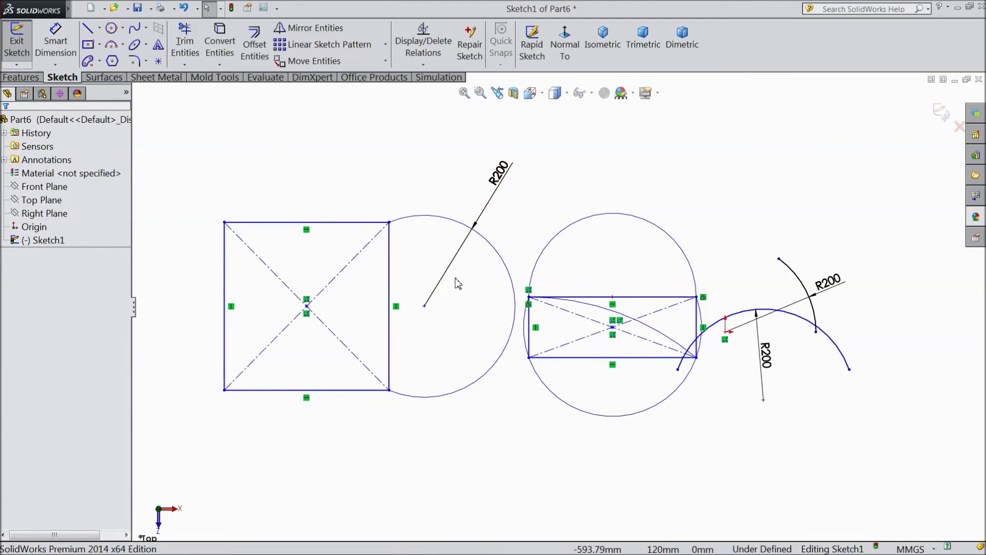
Step: Draw a three-sided polygon around an inscribed construction circle, left of the square
scroll(457, 282, up, 2)
scroll(531, 257, down, 1)
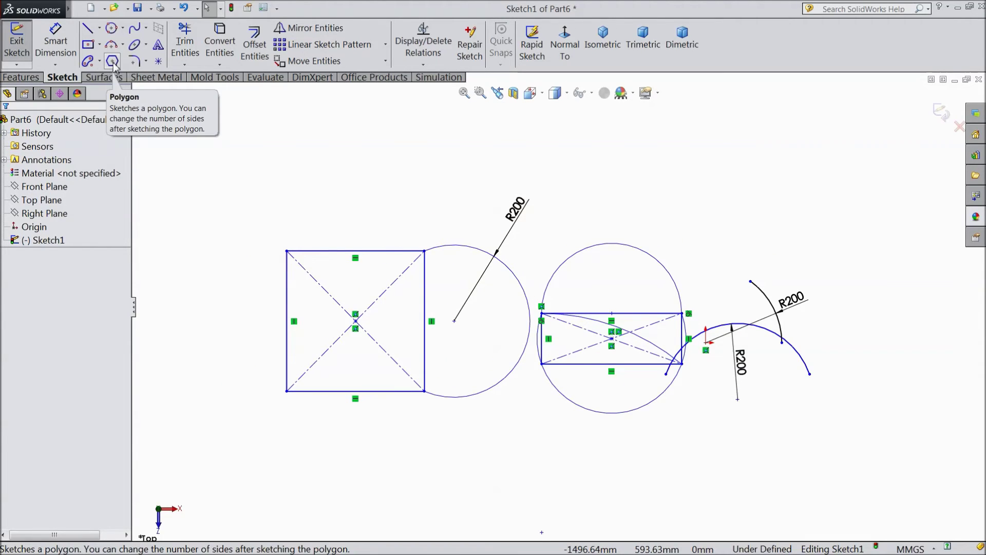
click(113, 63)
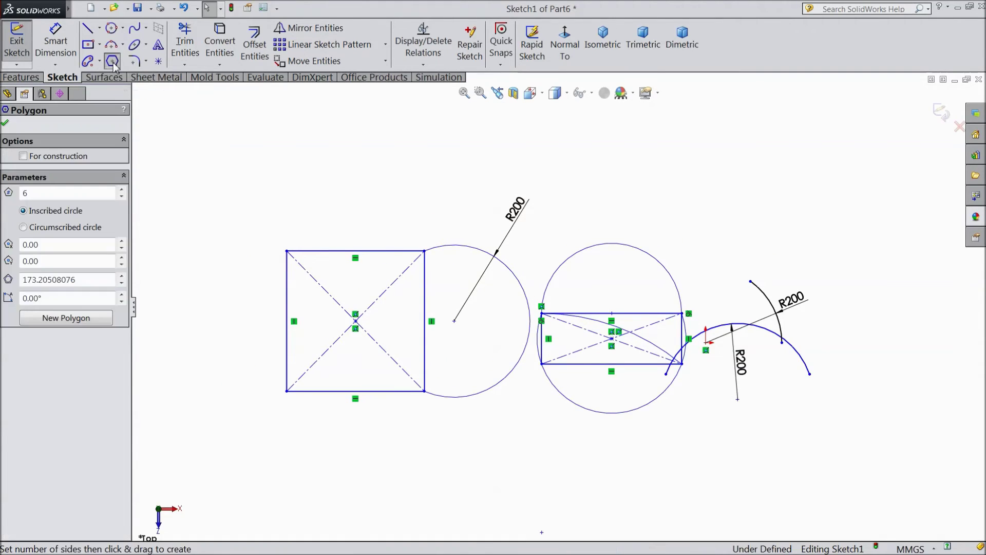
click(121, 196)
click(121, 196)
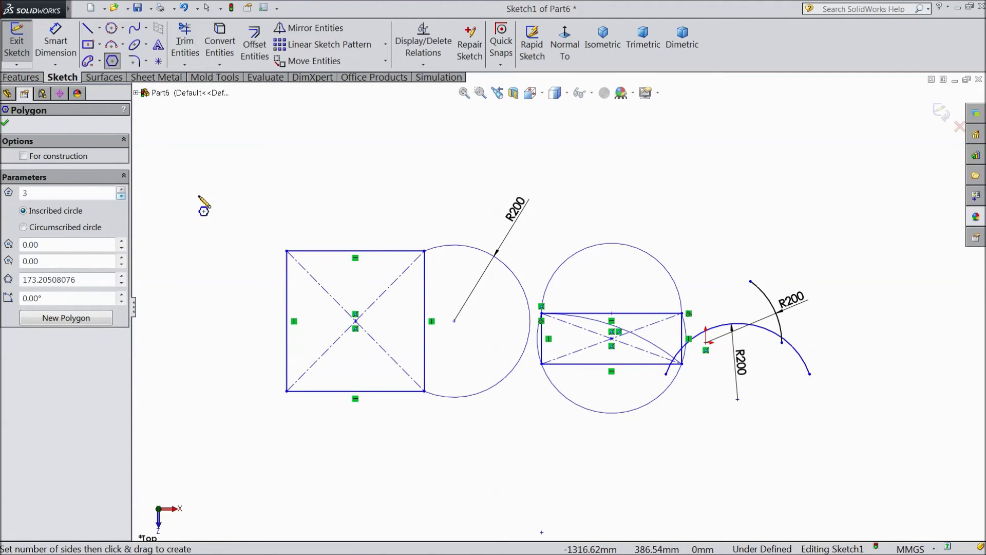
key(z)
key(z)
scroll(357, 303, down, 3)
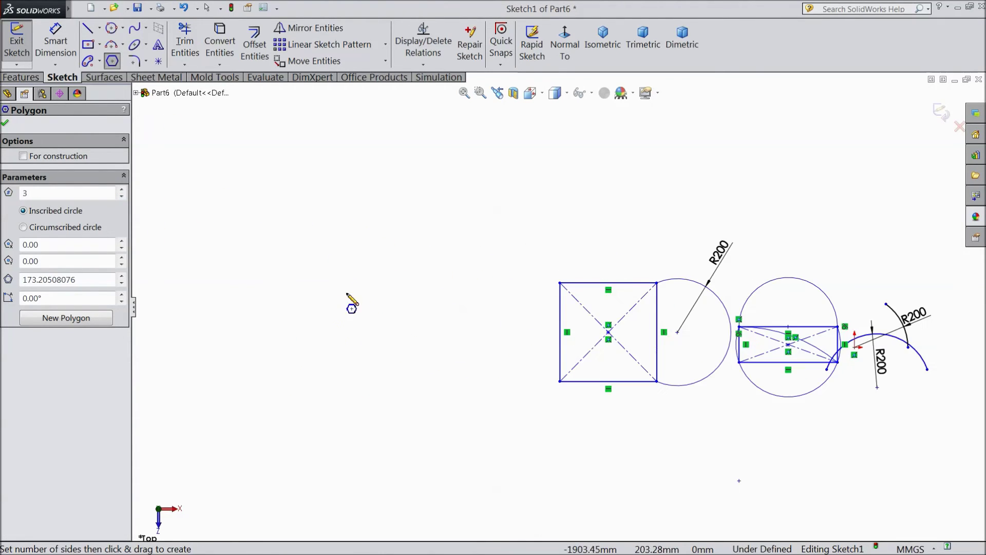
drag(330, 303, 403, 140)
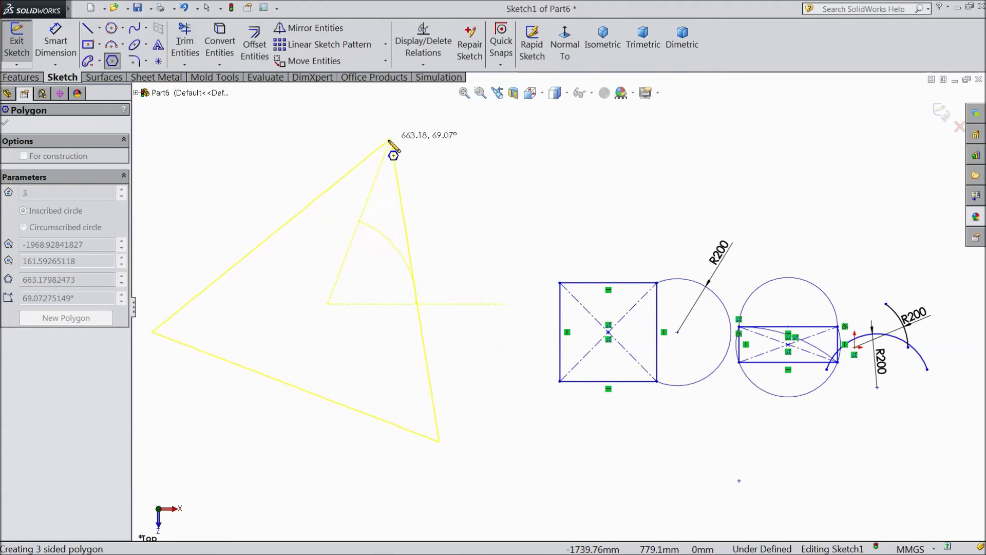
drag(403, 140, 377, 164)
click(377, 164)
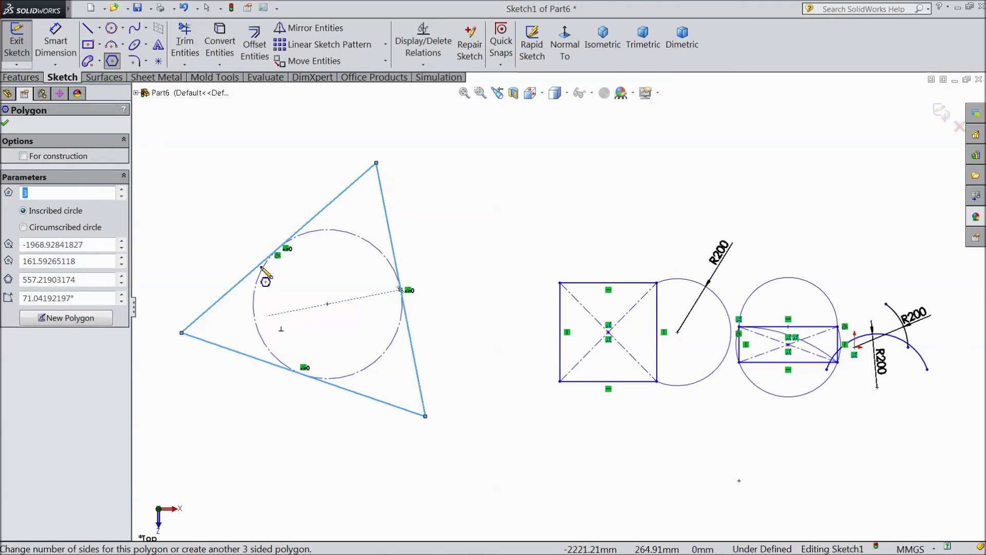
Step: Change the polygon's side count to 5
click(121, 190)
click(121, 190)
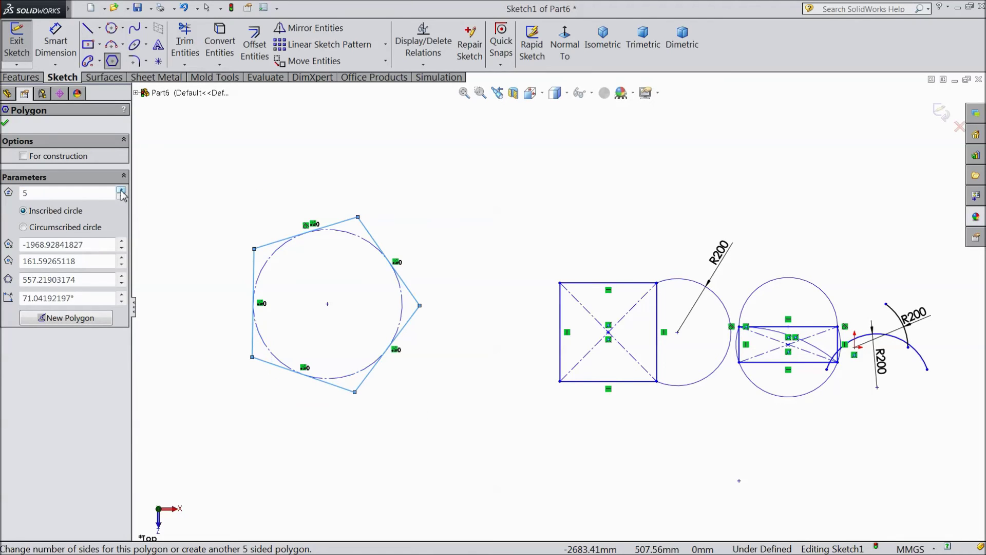
click(121, 190)
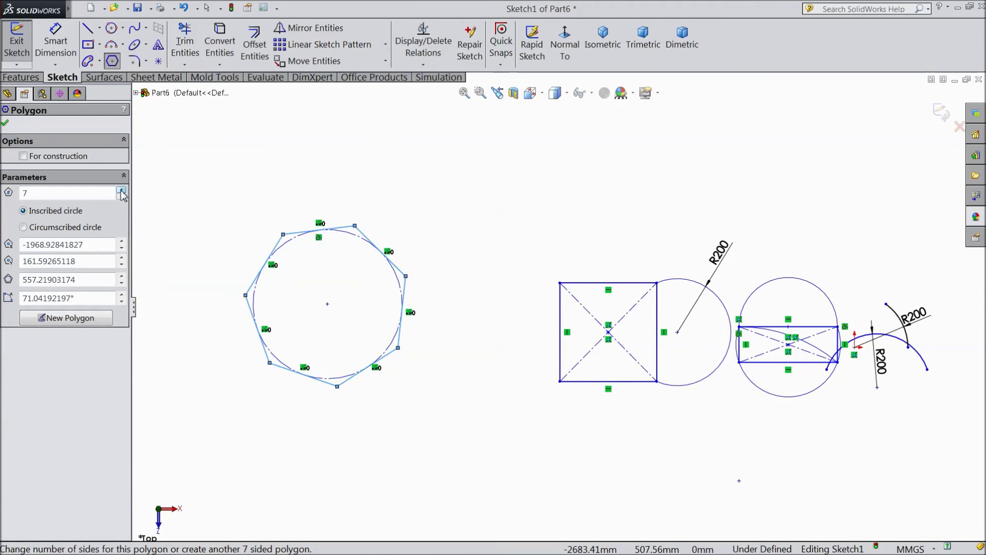
click(122, 196)
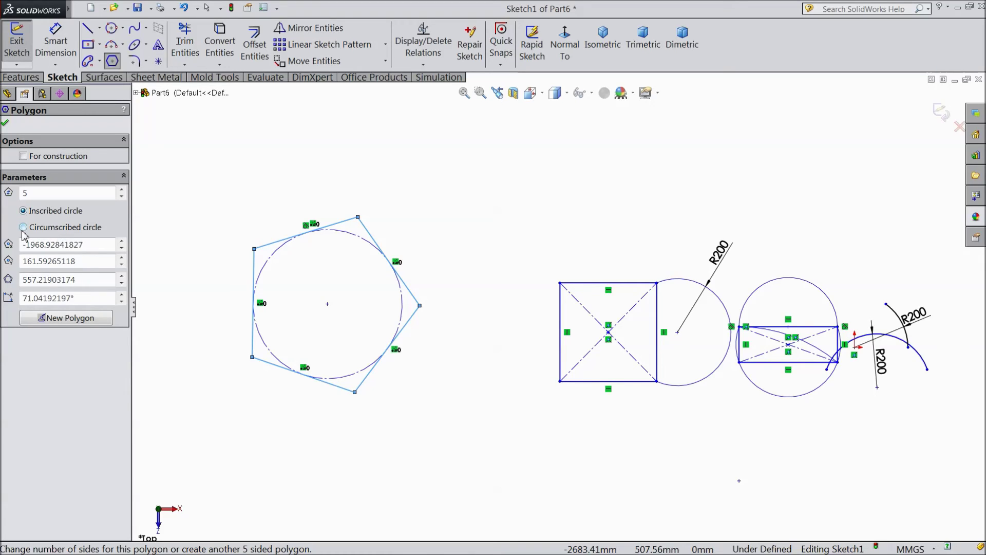
Step: Try the Circumscribed circle option, then settle on Inscribed circle for the pentagon
click(23, 228)
click(39, 214)
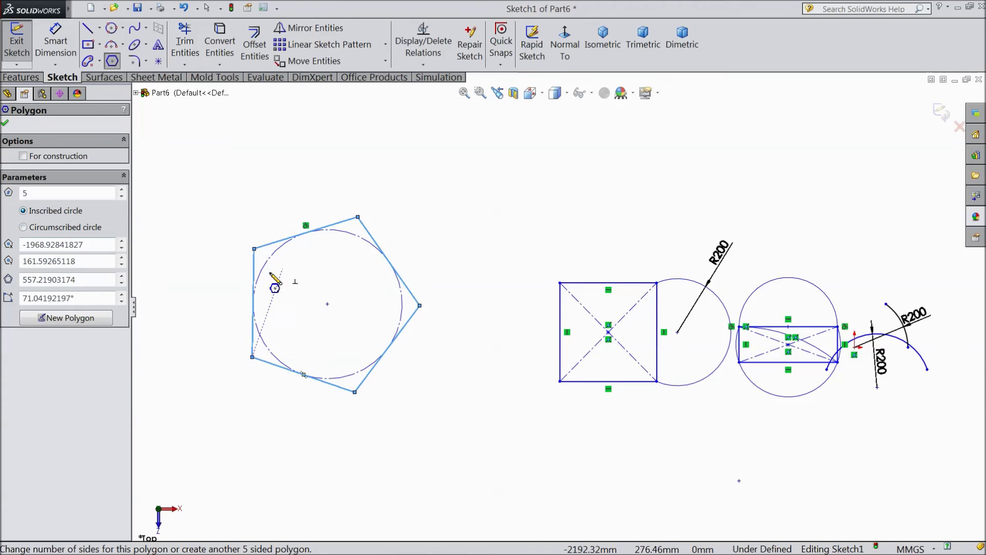
scroll(269, 283, down, 2)
click(47, 229)
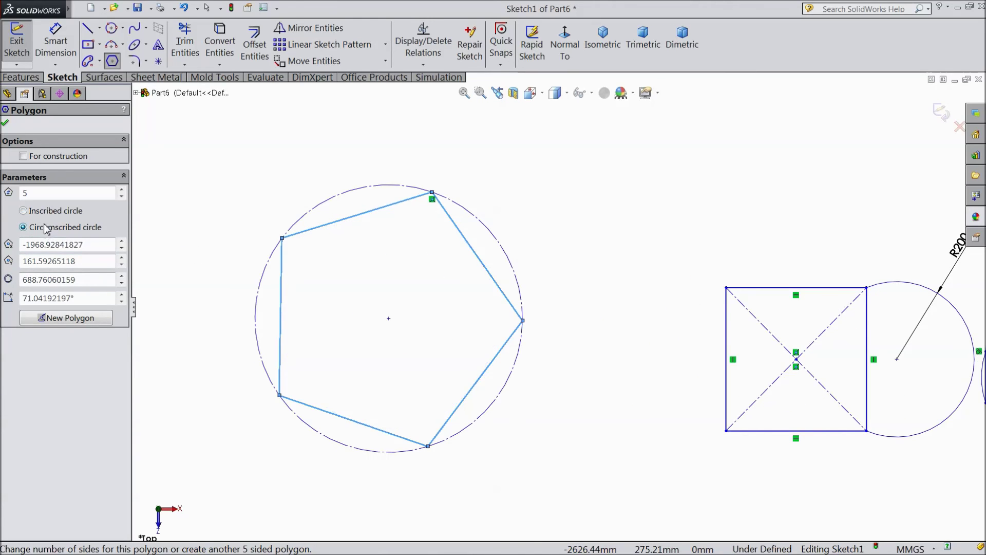
click(47, 215)
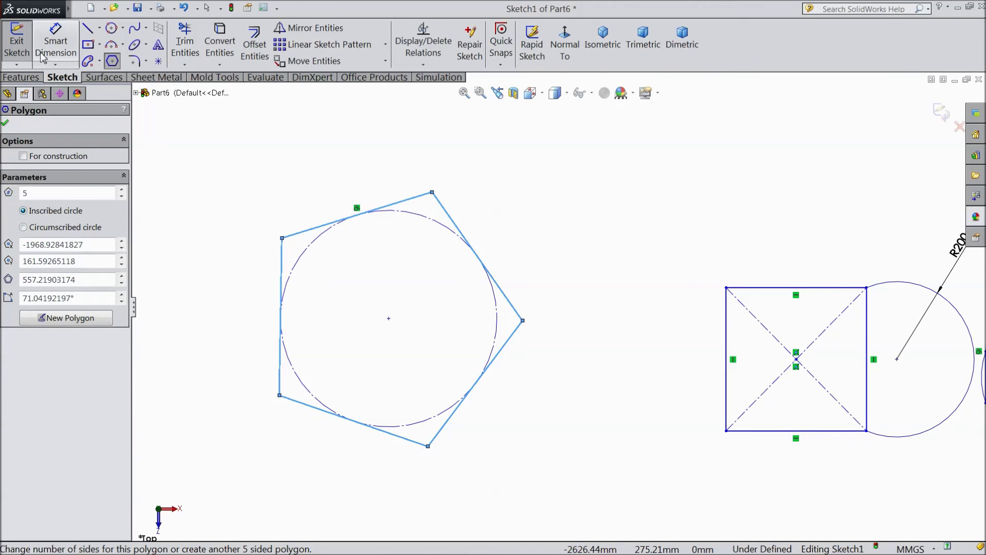
click(57, 54)
Step: Give the pentagon's top edge a 500 mm length dimension
click(391, 205)
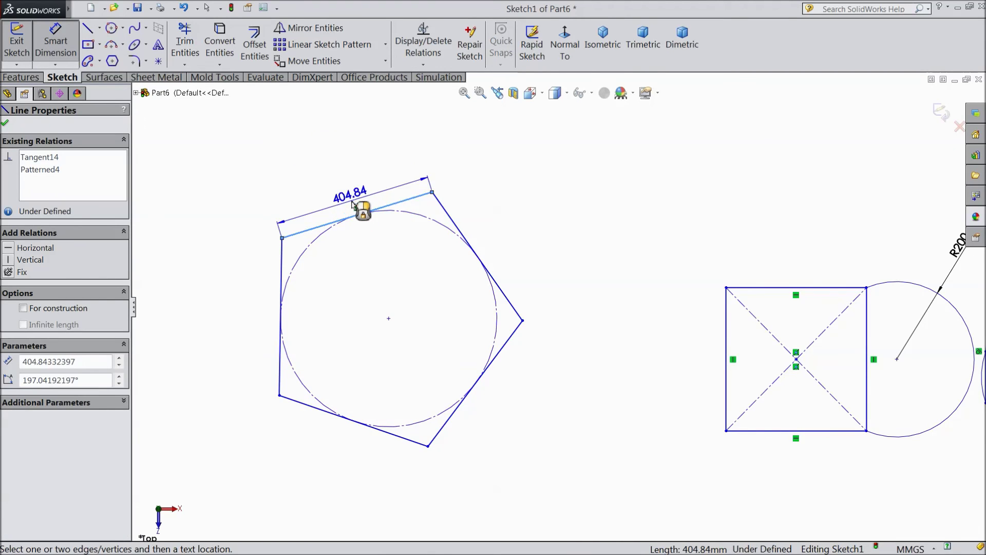
click(352, 204)
text(500)
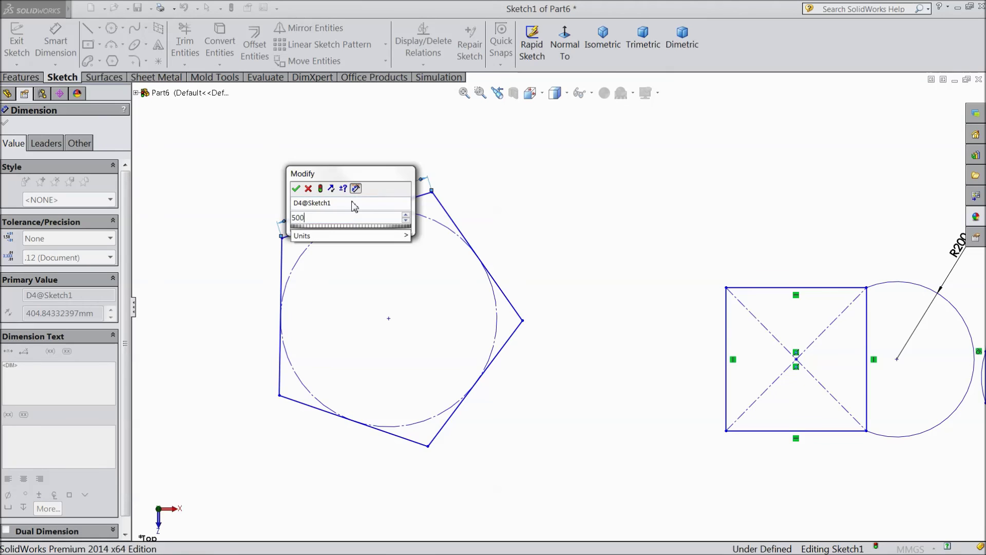
click(296, 188)
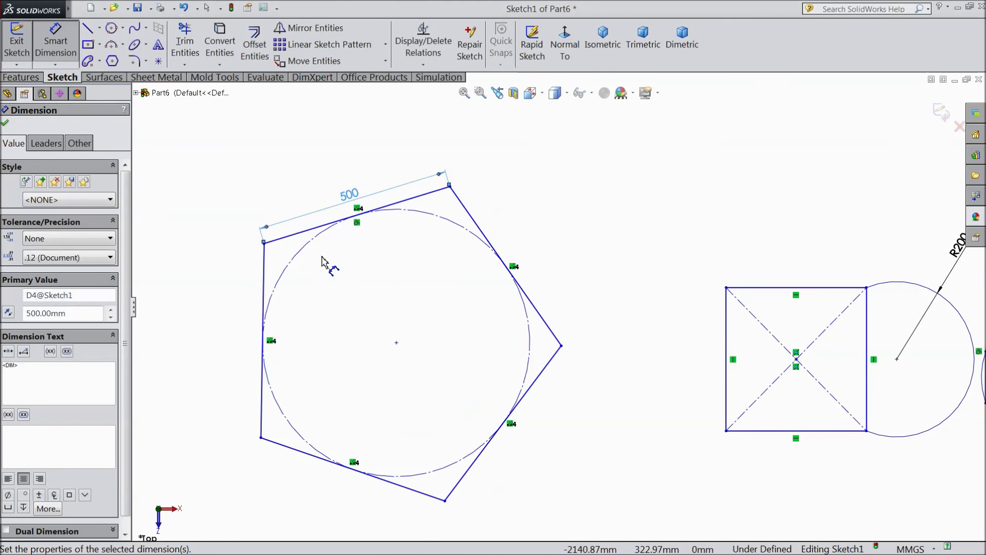
click(5, 122)
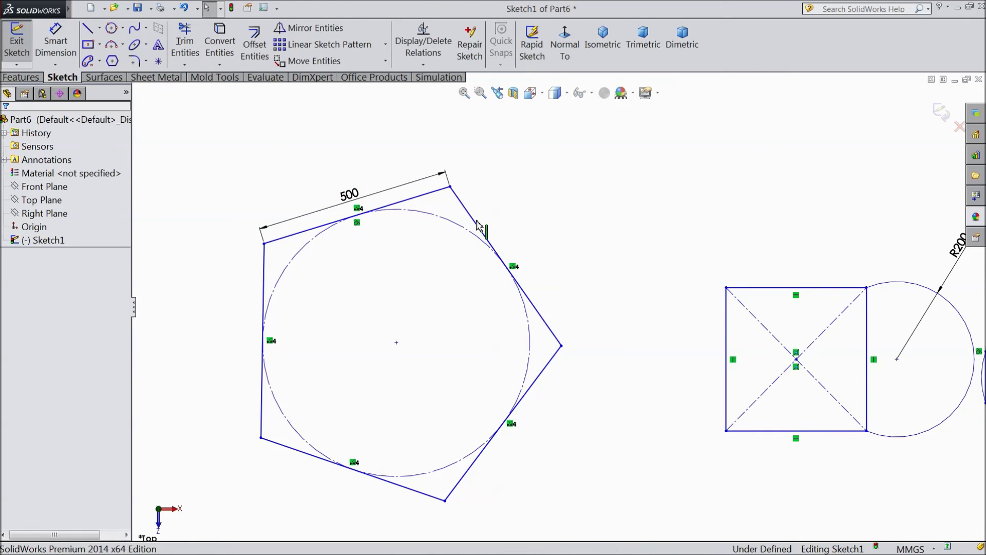
Step: Constrain the pentagon's upper-right edge to be vertical
click(473, 216)
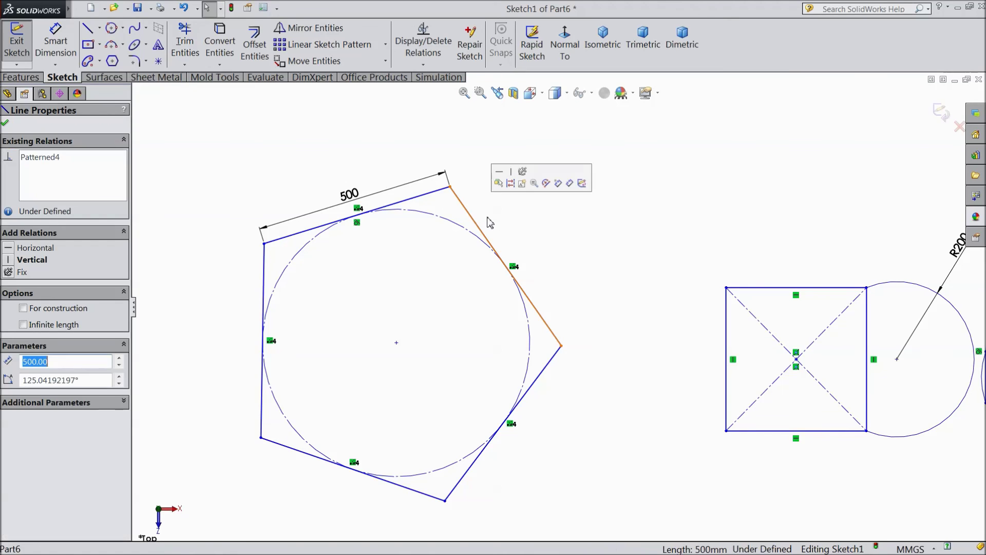
click(513, 175)
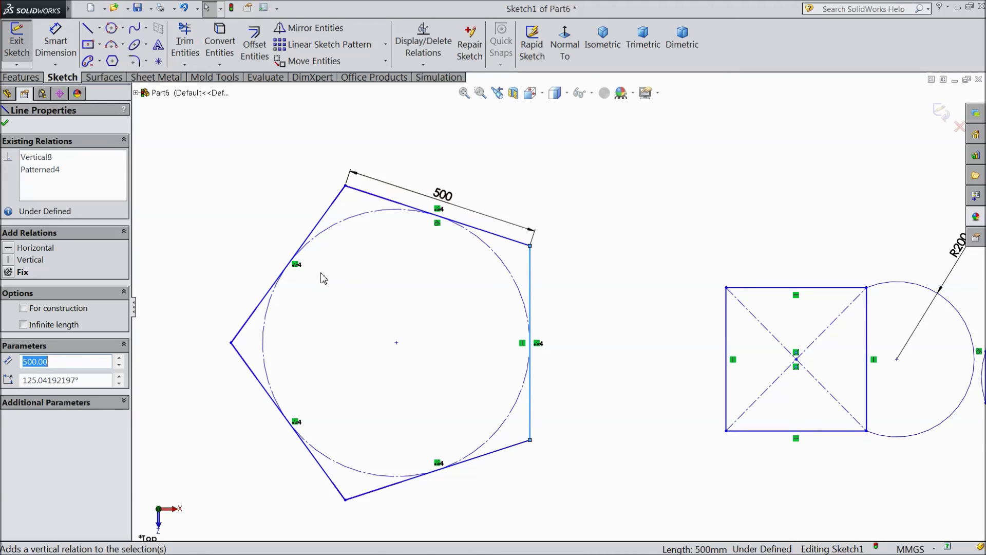
click(318, 226)
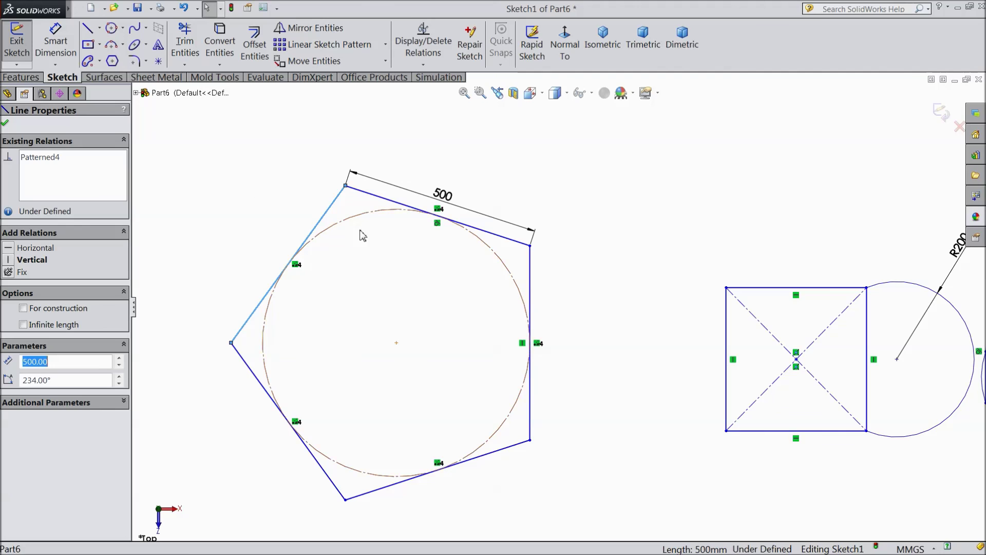
click(8, 123)
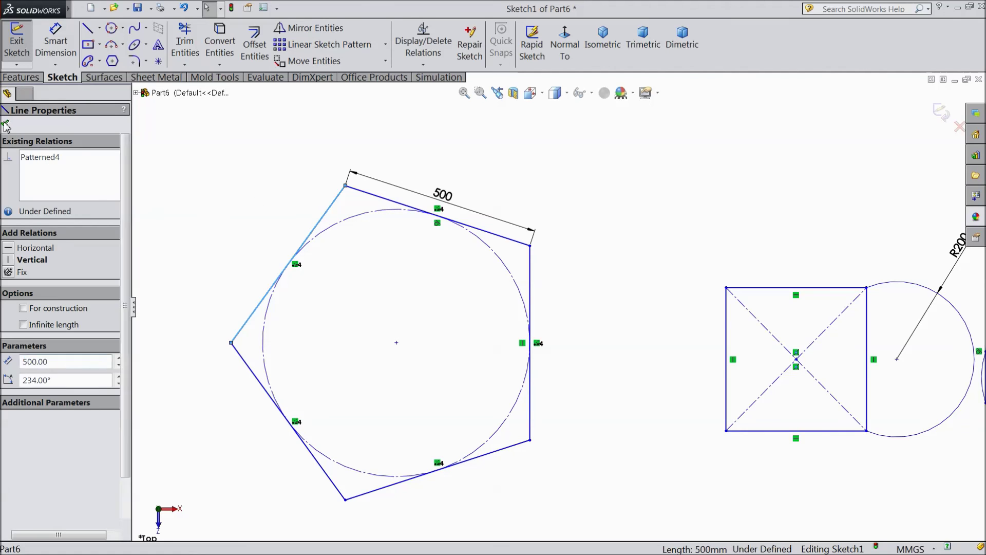